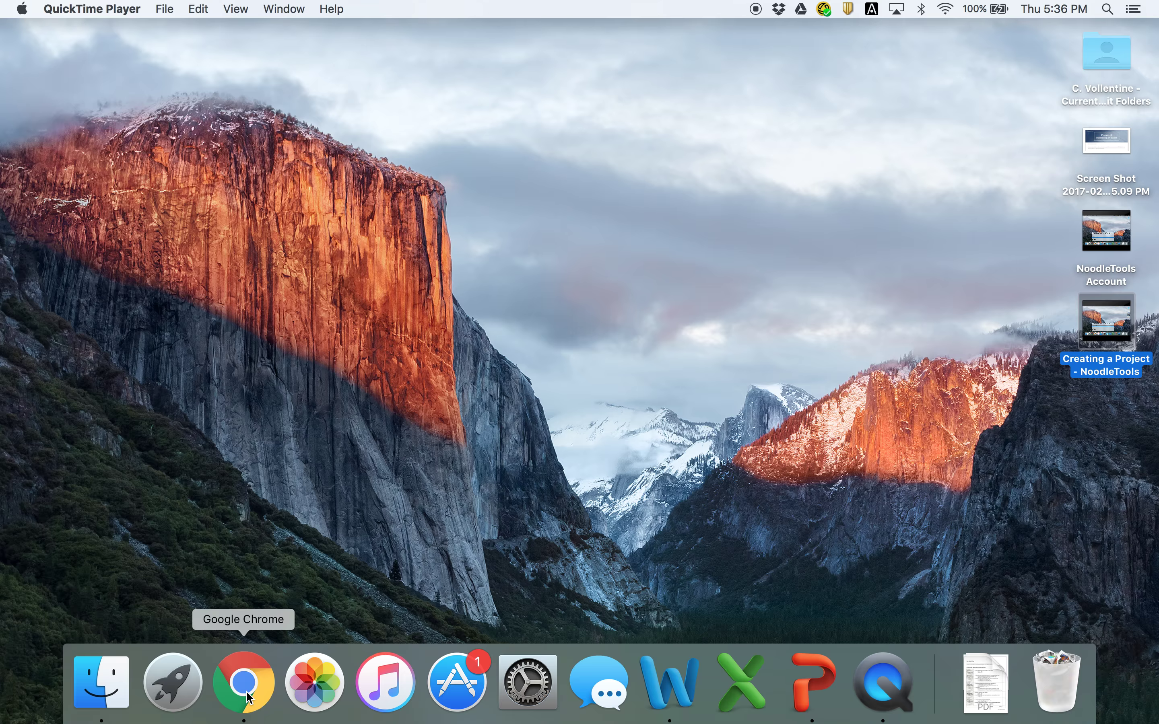
# Open a new incognito window in Google Chrome and go to noodletools.com.
pyautogui.rightClick(247, 697)
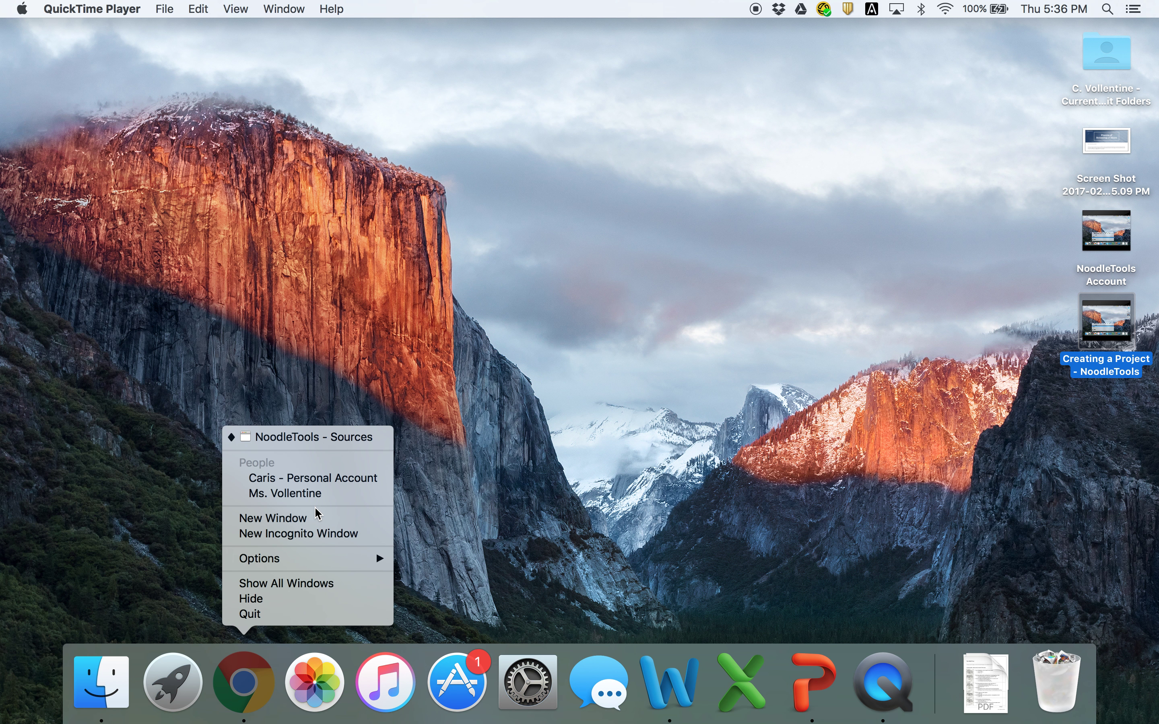
pyautogui.click(310, 539)
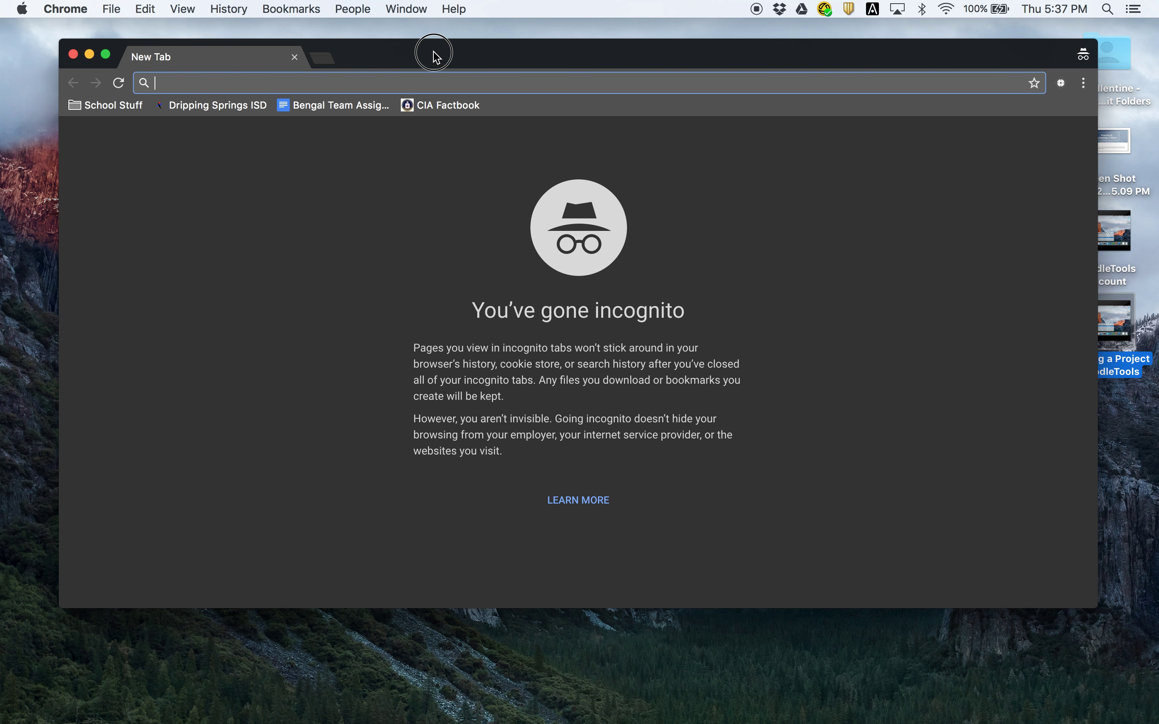
pyautogui.moveTo(434, 53); pyautogui.dragTo(441, 57)
pyautogui.write('n')
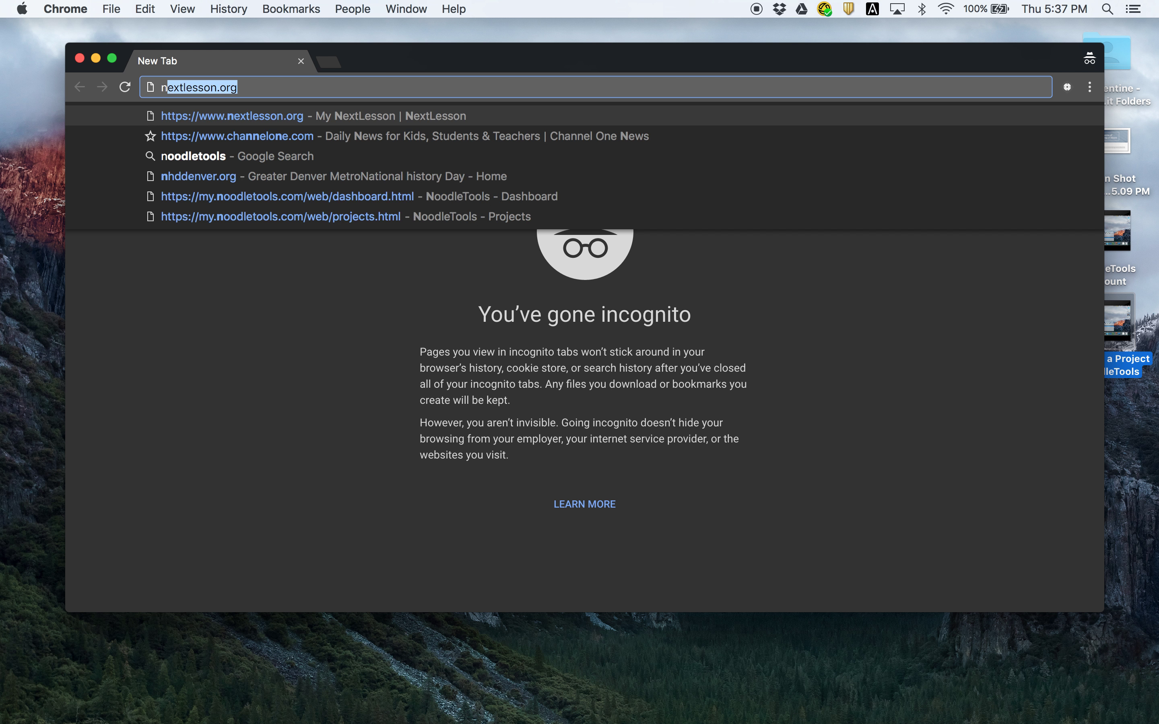
pyautogui.write('oodletools')
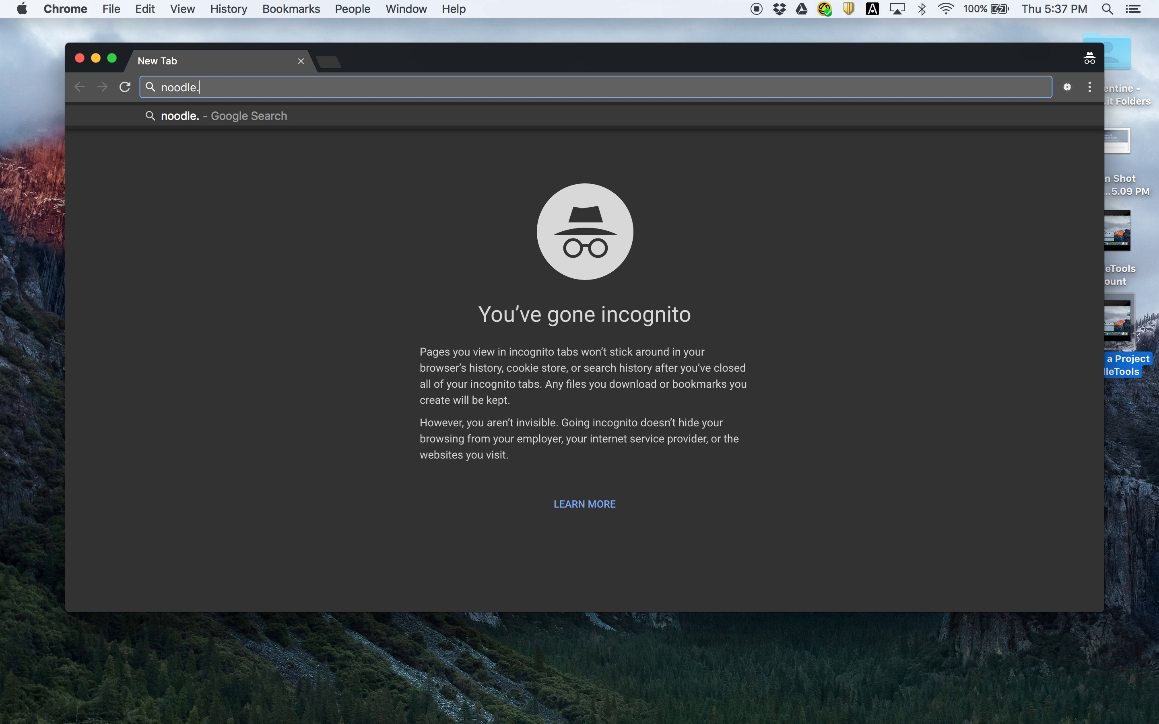
pyautogui.write('.com')
pyautogui.press('Return')
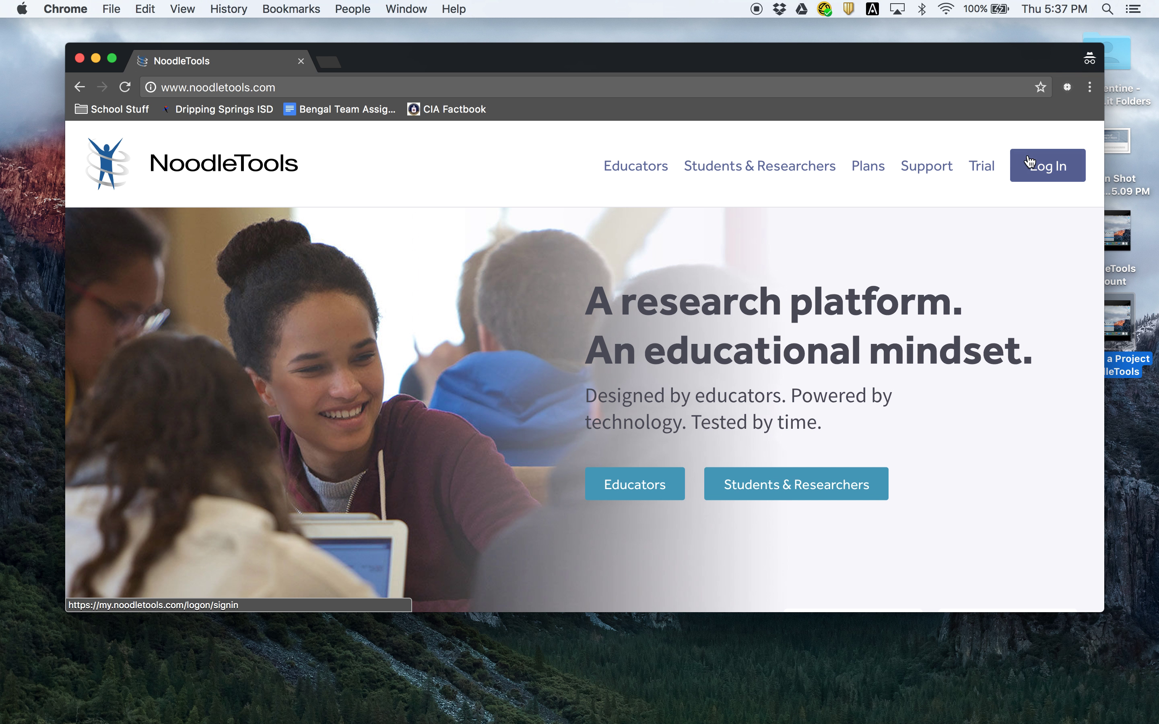
# Log in to NoodleTools with the personal ID and the account password.
pyautogui.click(1047, 166)
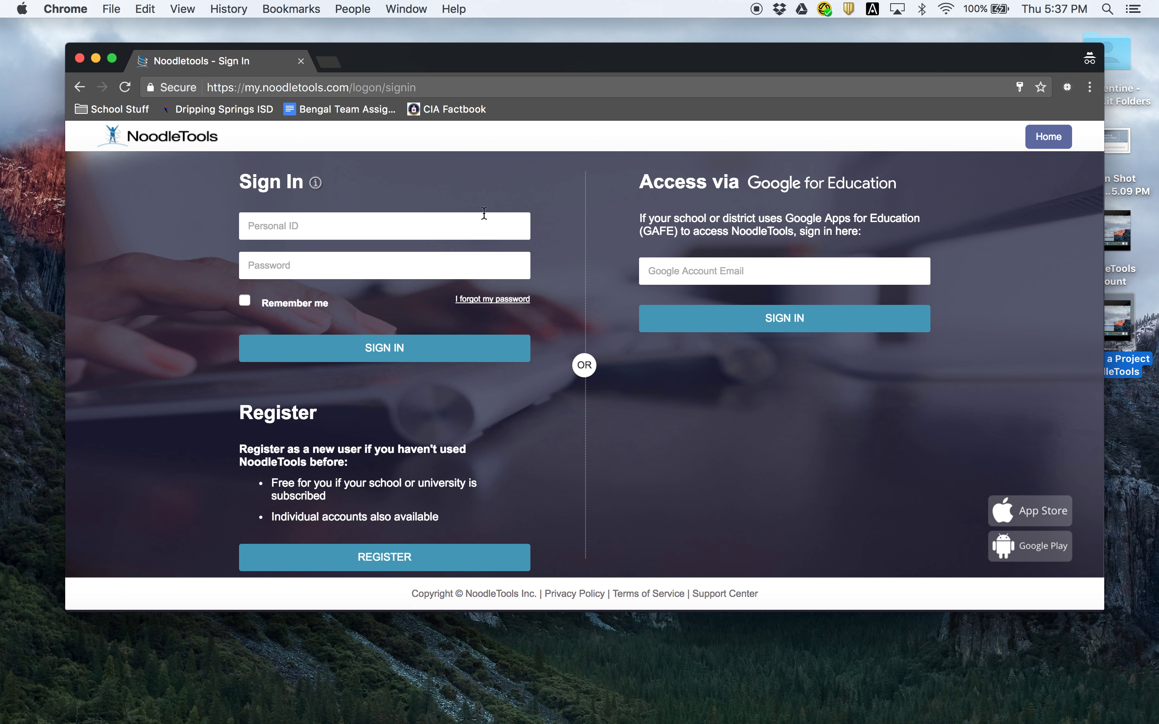
pyautogui.click(489, 218)
pyautogui.write('darth.v')
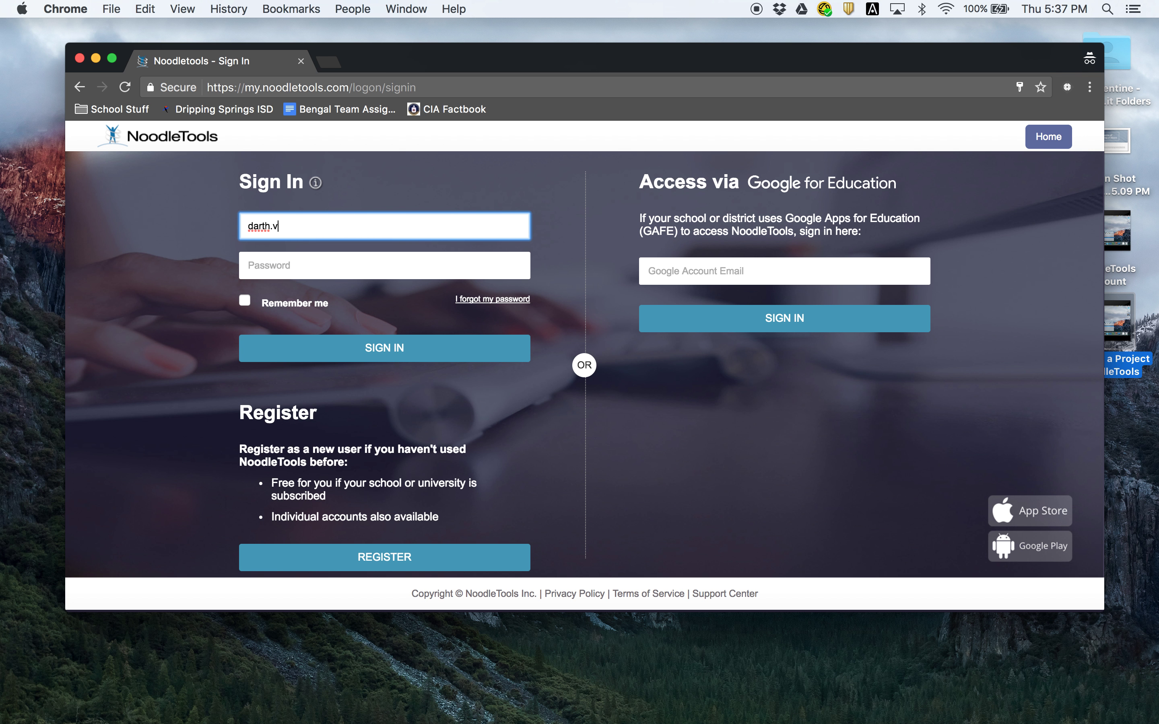
pyautogui.write('ader')
pyautogui.click(385, 265)
pyautogui.write('•••••')
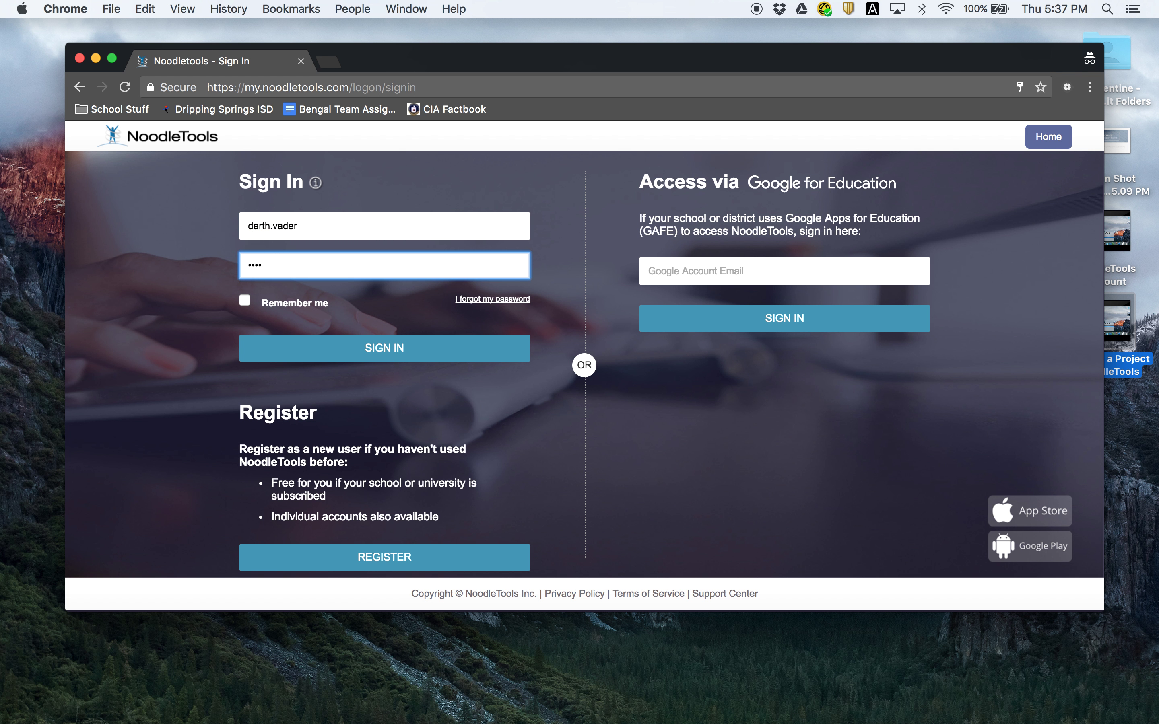
pyautogui.write('••••')
pyautogui.press('Return')
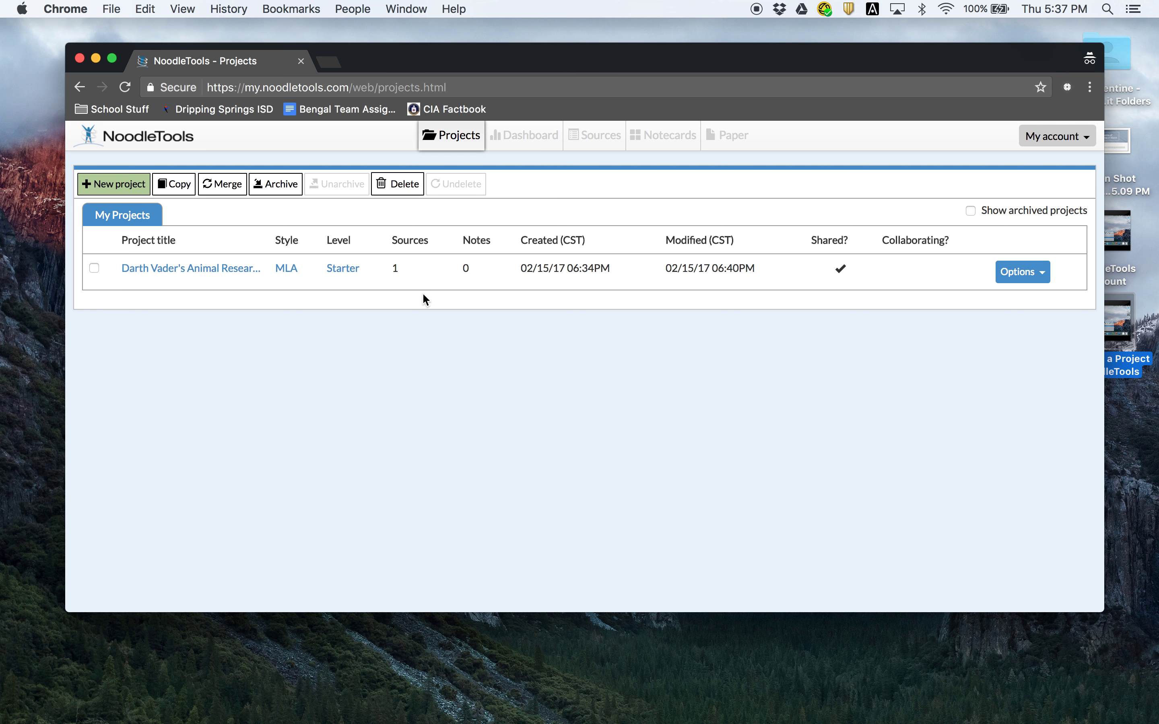
# Open the existing Animal Research project and look over its dashboard's project details and sharing sections.
pyautogui.click(189, 270)
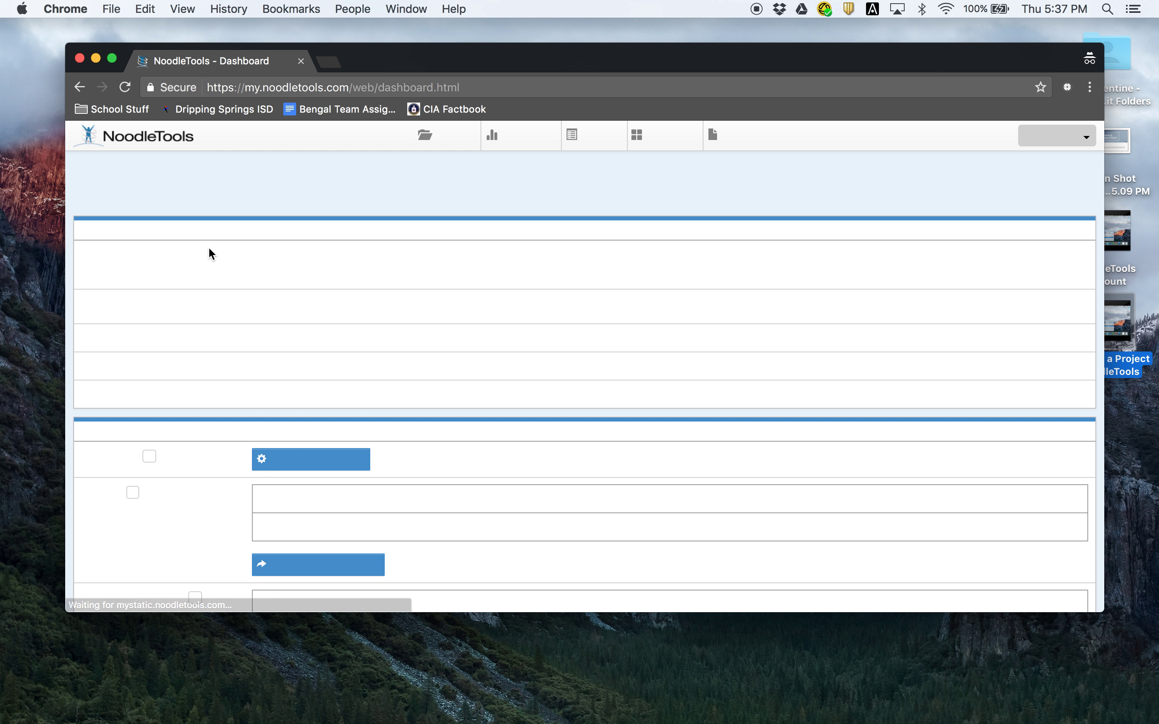
pyautogui.scroll(-1, 135, 385)
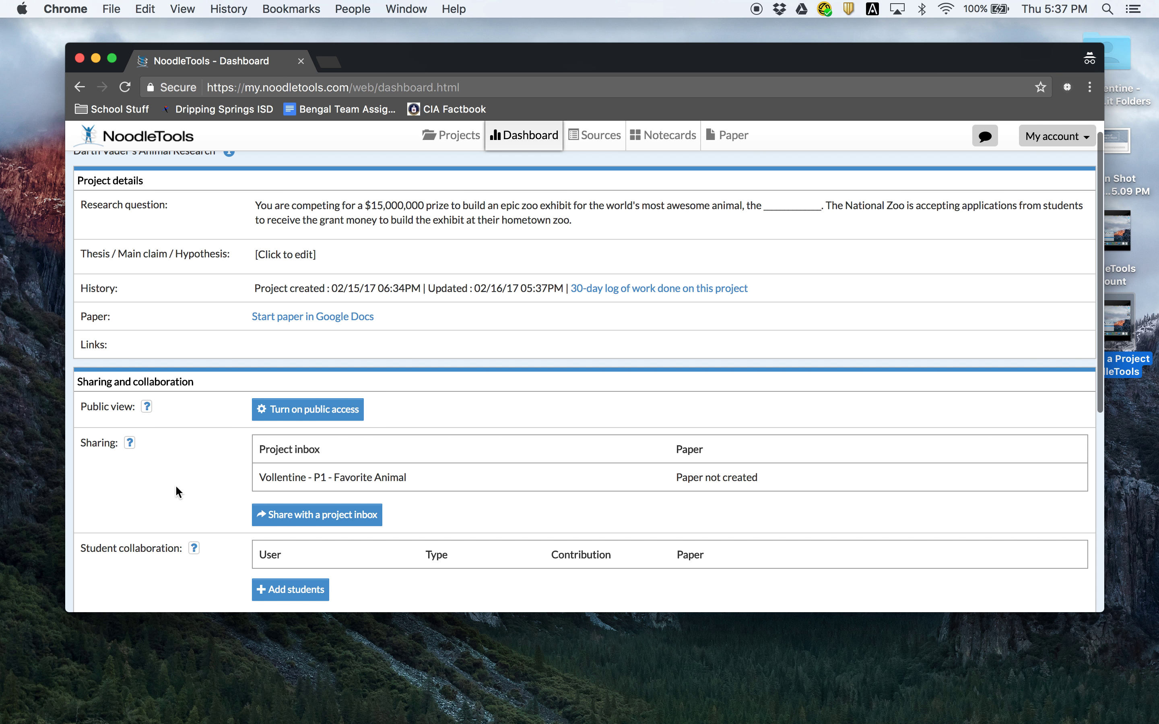
pyautogui.scroll(-4, 176, 489)
pyautogui.scroll(4, 176, 491)
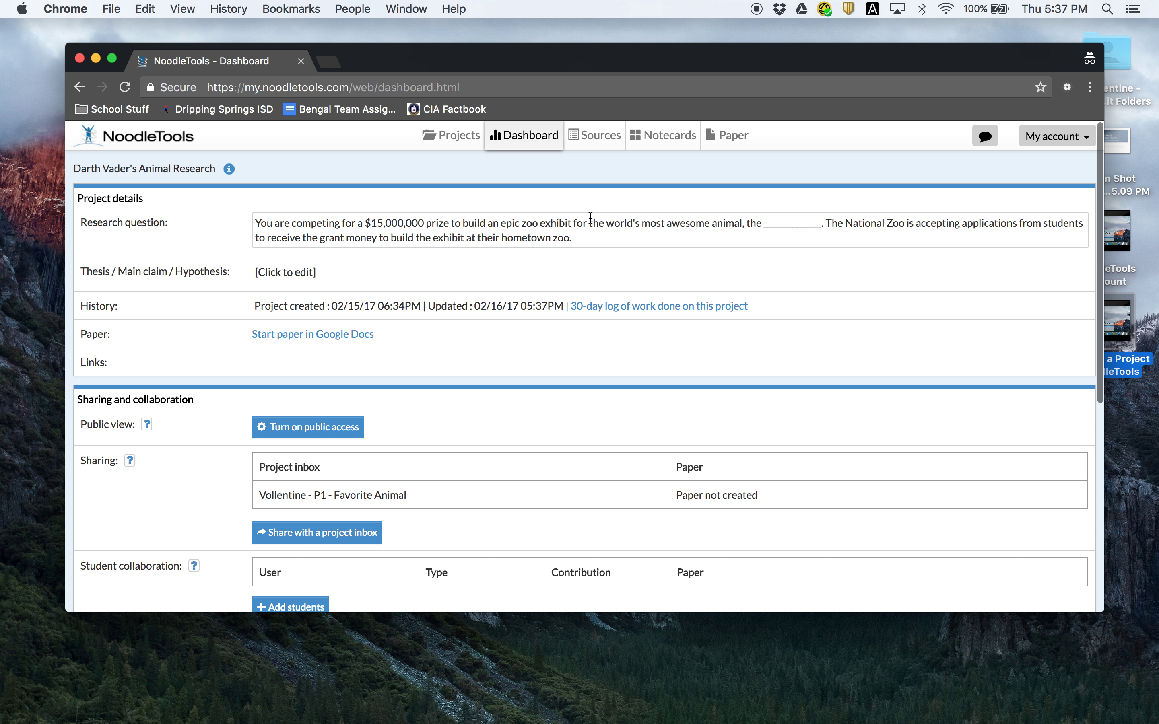
# Delete the existing book citation for Amazing Horse Facts and Trivia from the project's sources.
pyautogui.click(596, 147)
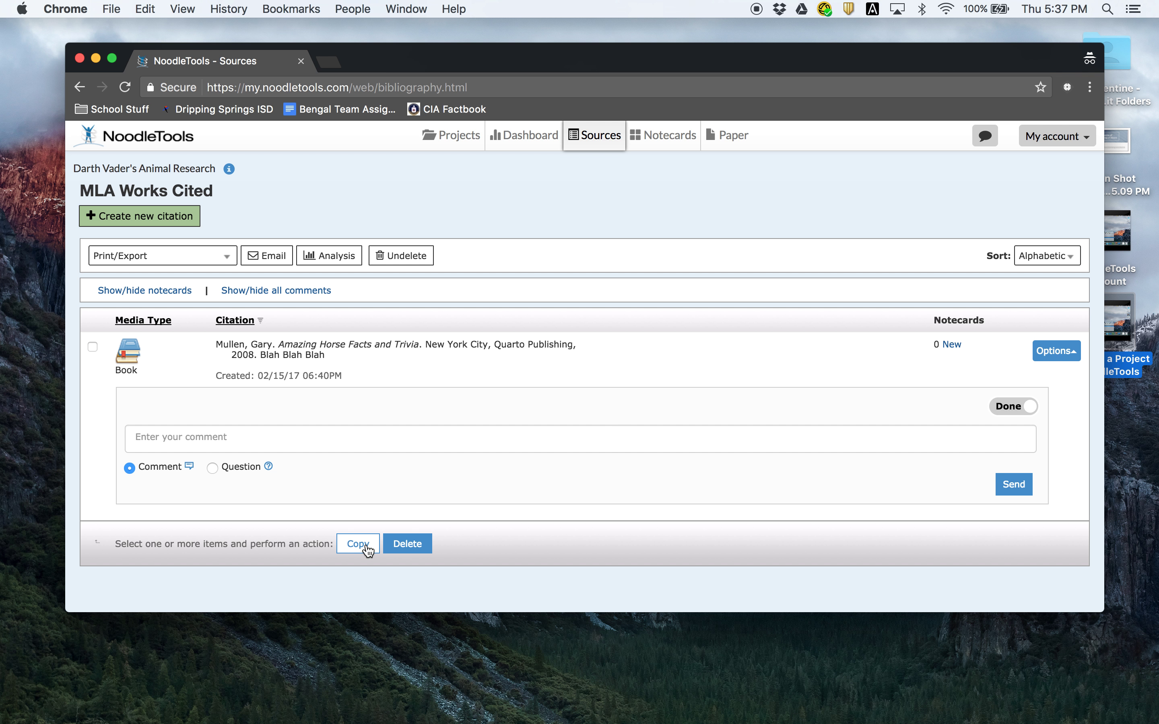
pyautogui.click(408, 543)
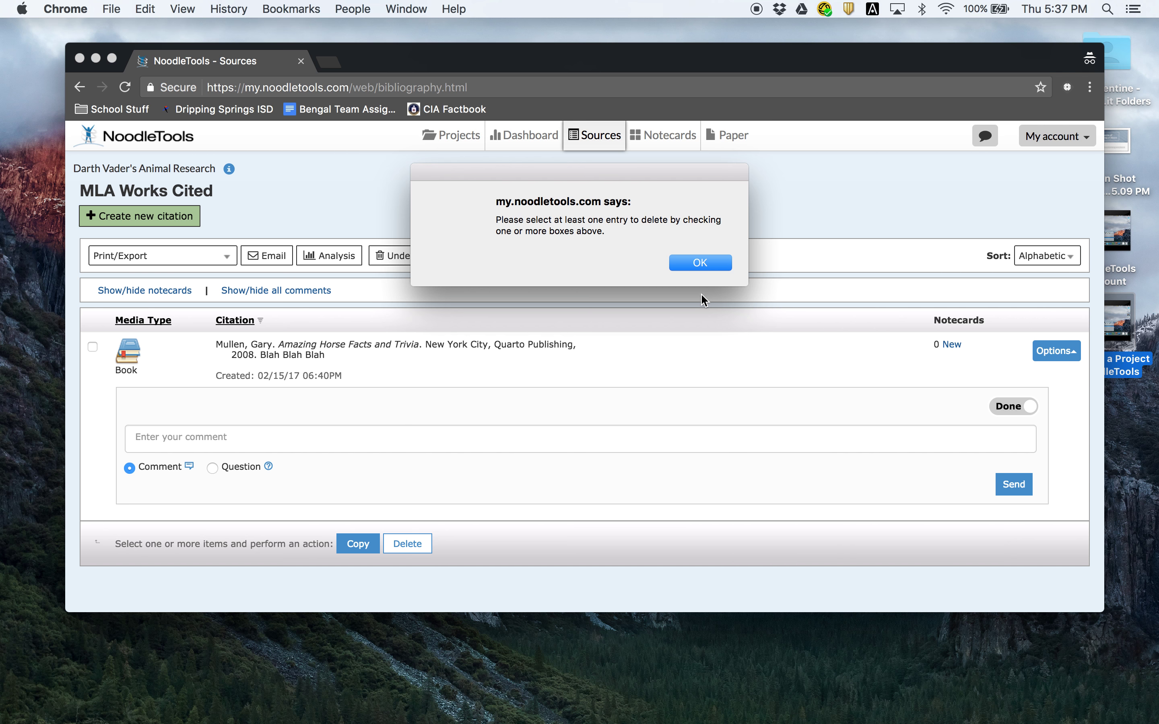
pyautogui.click(701, 264)
pyautogui.click(92, 346)
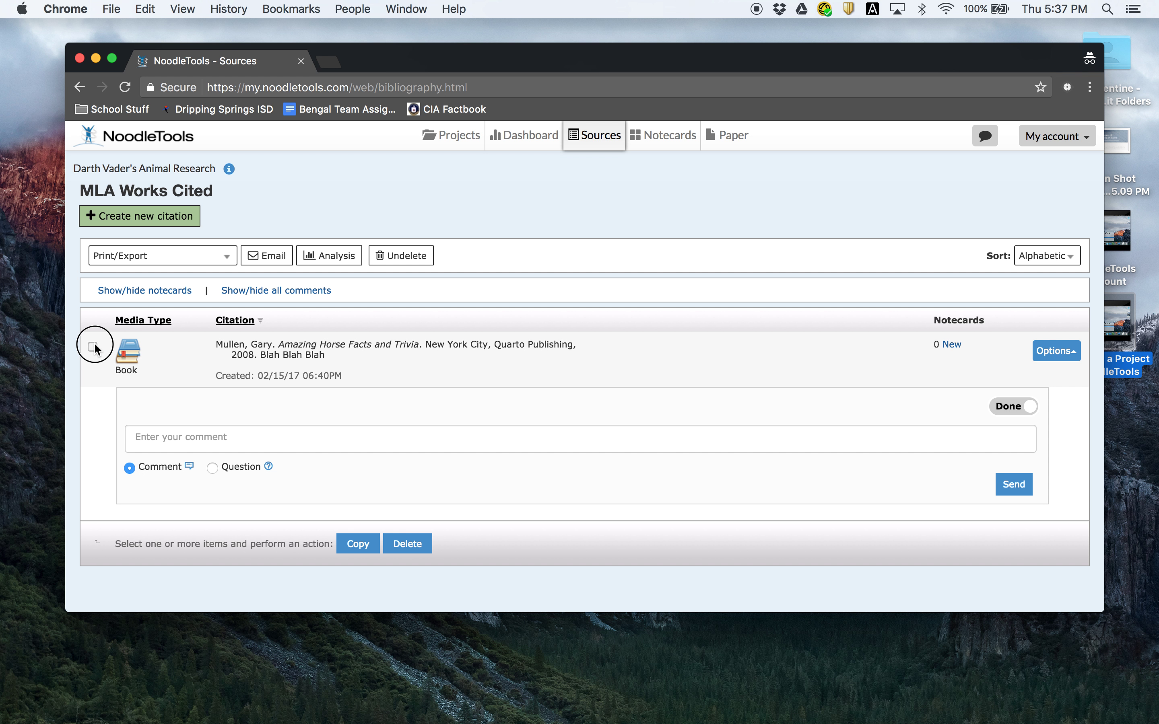
pyautogui.click(408, 544)
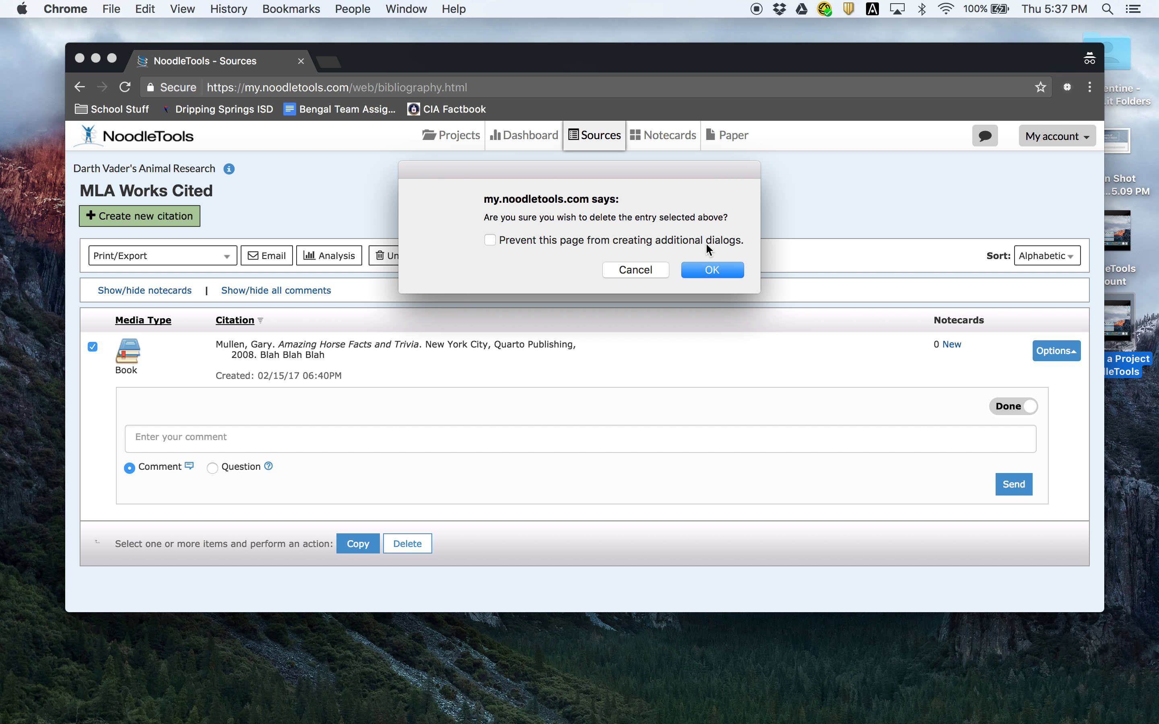
pyautogui.click(709, 268)
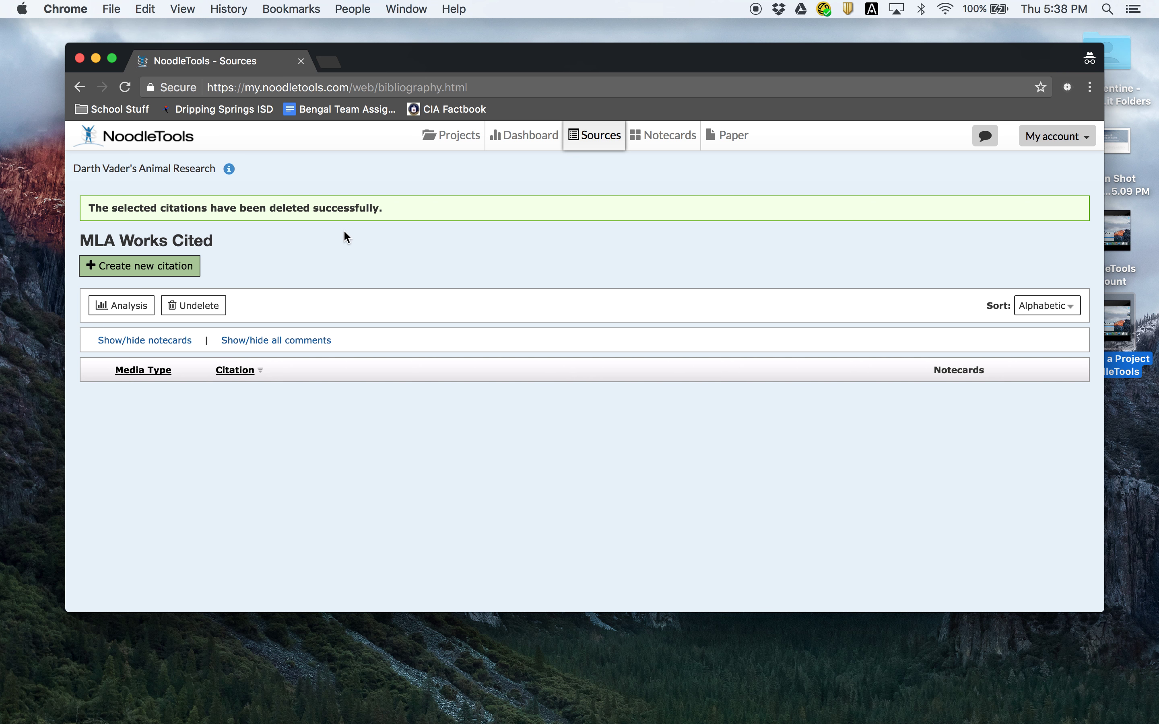
# Create a new citation for a print or in-hand book and look over its entry form.
pyautogui.click(184, 270)
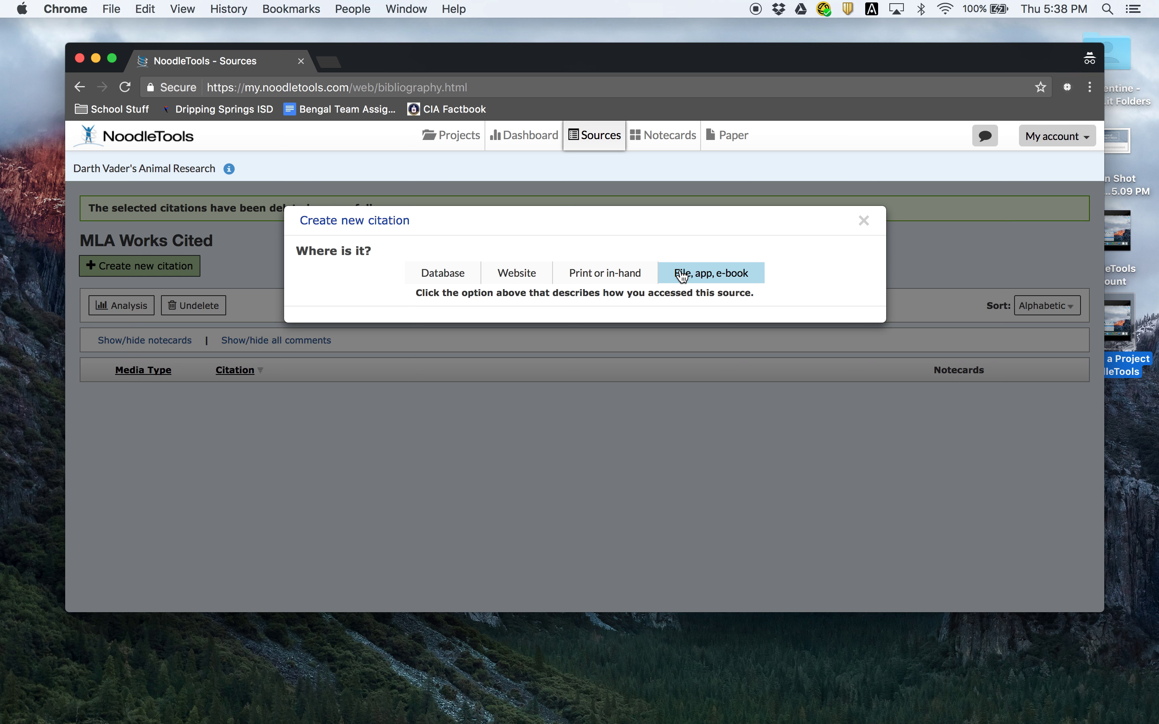
pyautogui.click(629, 277)
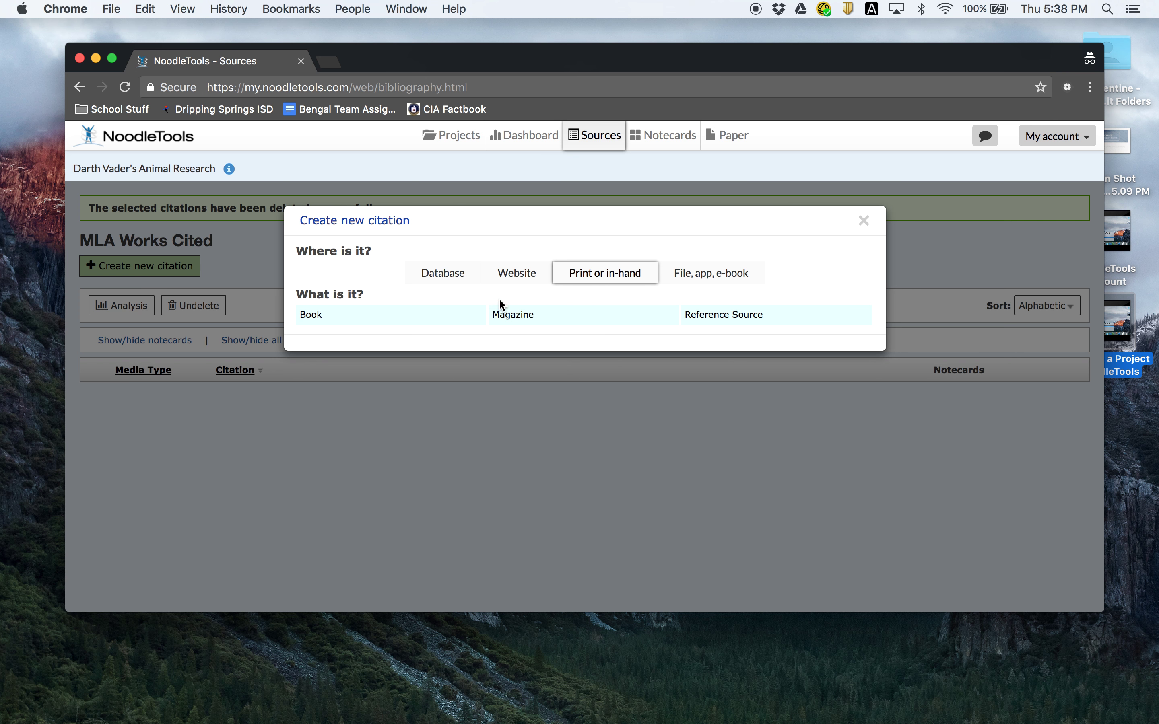
pyautogui.click(384, 320)
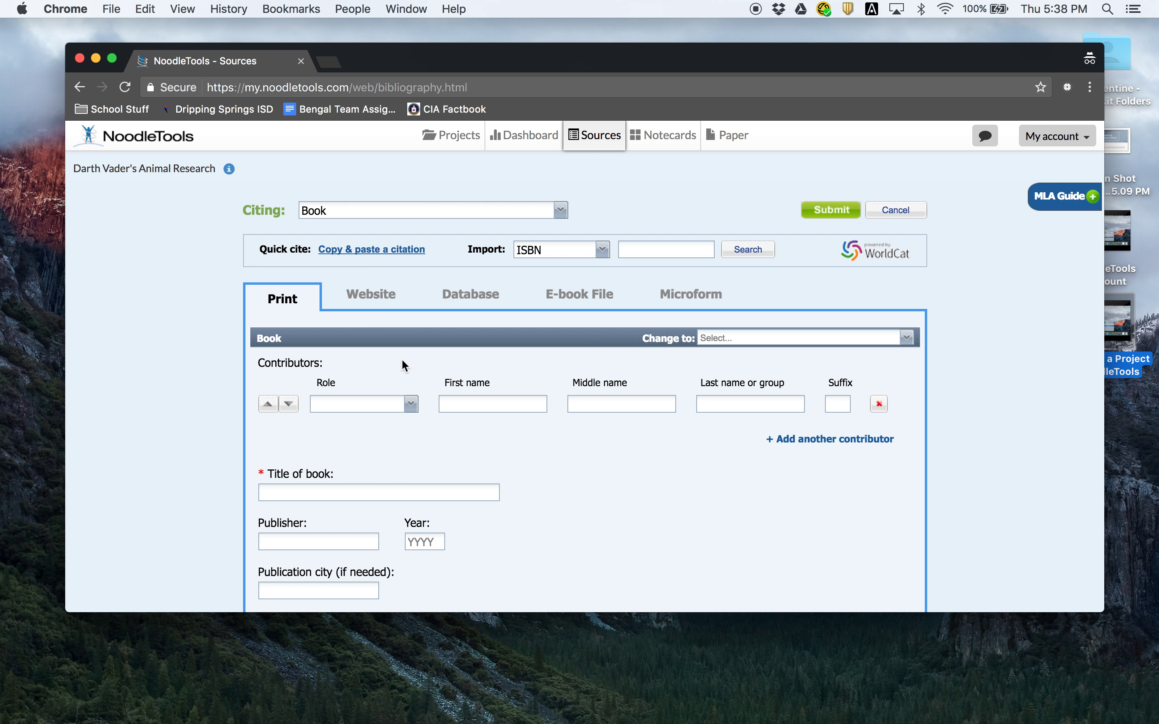
pyautogui.scroll(-2, 401, 359)
pyautogui.scroll(-5, 404, 366)
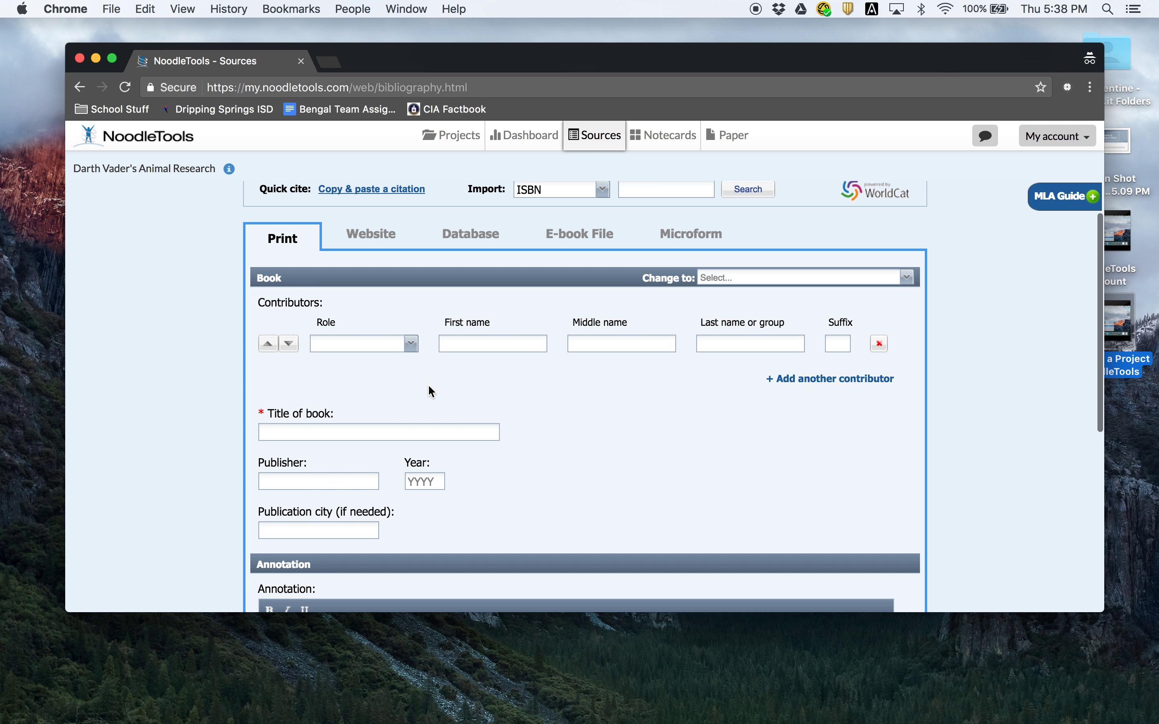
pyautogui.scroll(-8, 430, 369)
pyautogui.scroll(15, 430, 369)
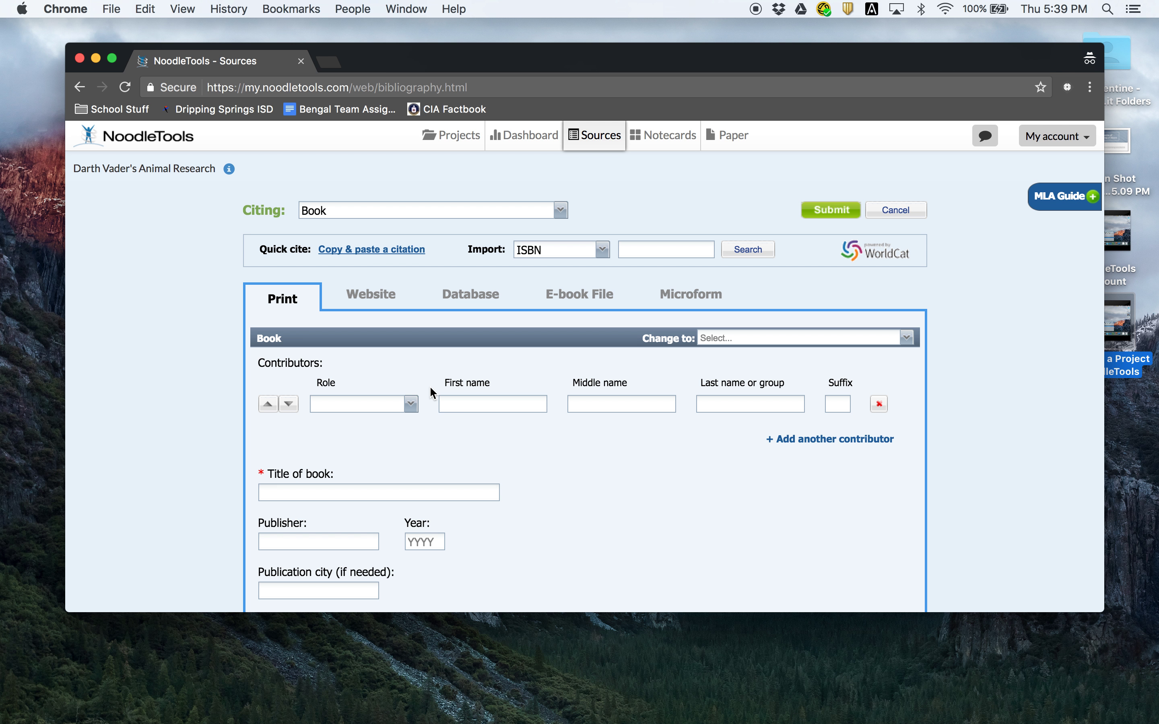
# Set the first contributor's role to Author and enter the author's first and last name.
pyautogui.click(411, 404)
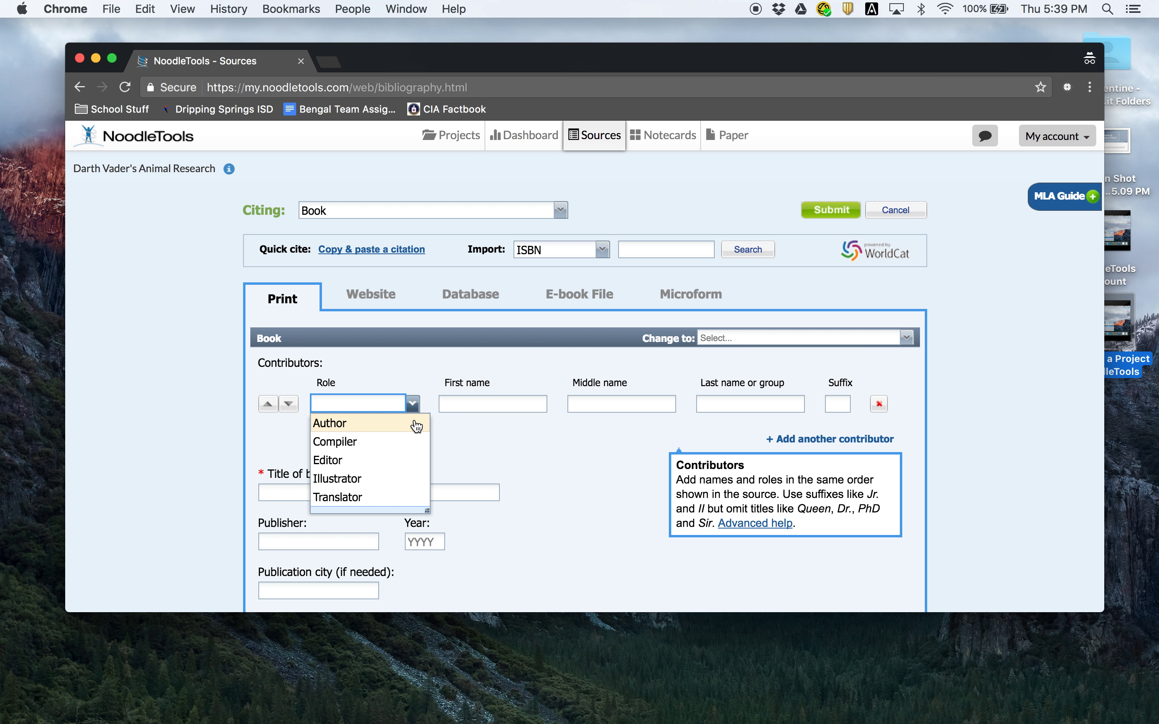
pyautogui.click(415, 424)
pyautogui.click(473, 397)
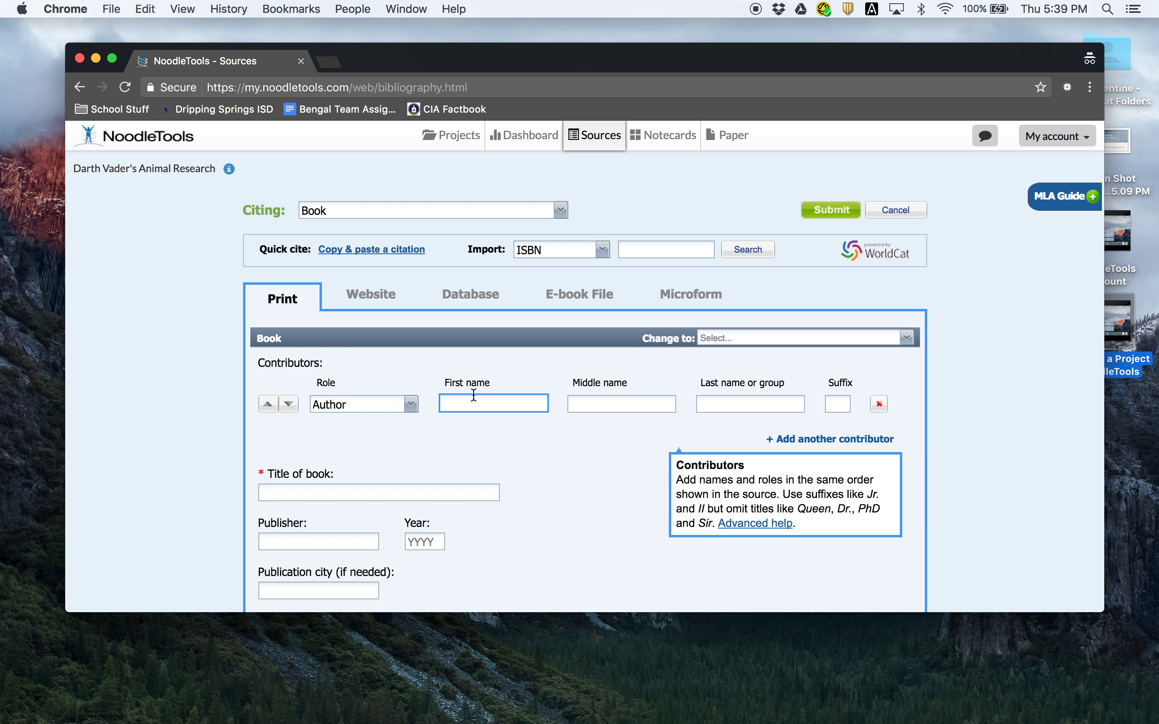
pyautogui.write('Gary')
pyautogui.press('Tab')
pyautogui.press('Tab')
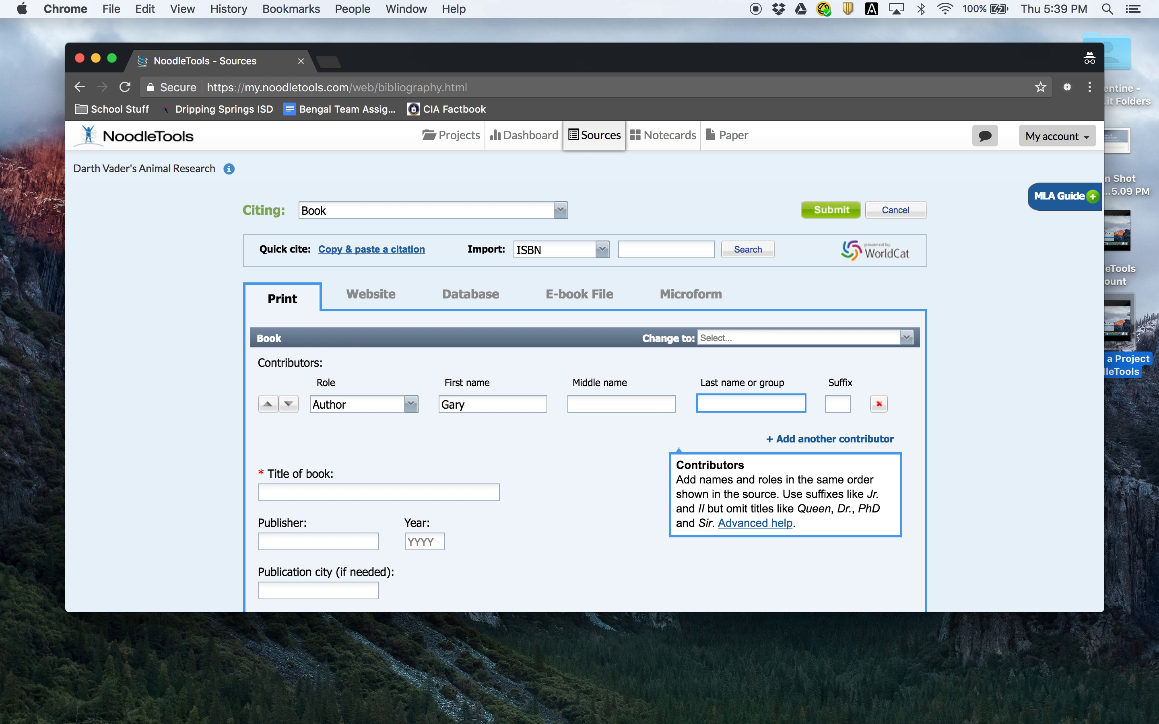
pyautogui.write('Mullen')
# Add a second contributor with the role Editor and enter the editor's first and last name.
pyautogui.click(873, 440)
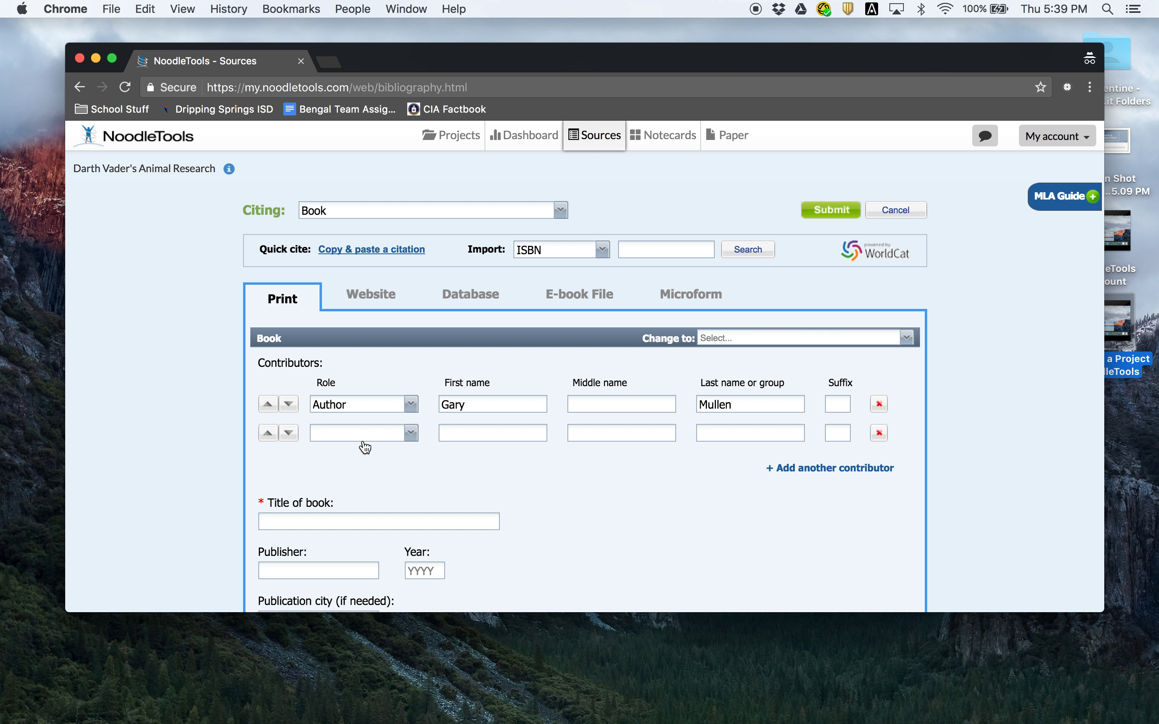
pyautogui.click(378, 439)
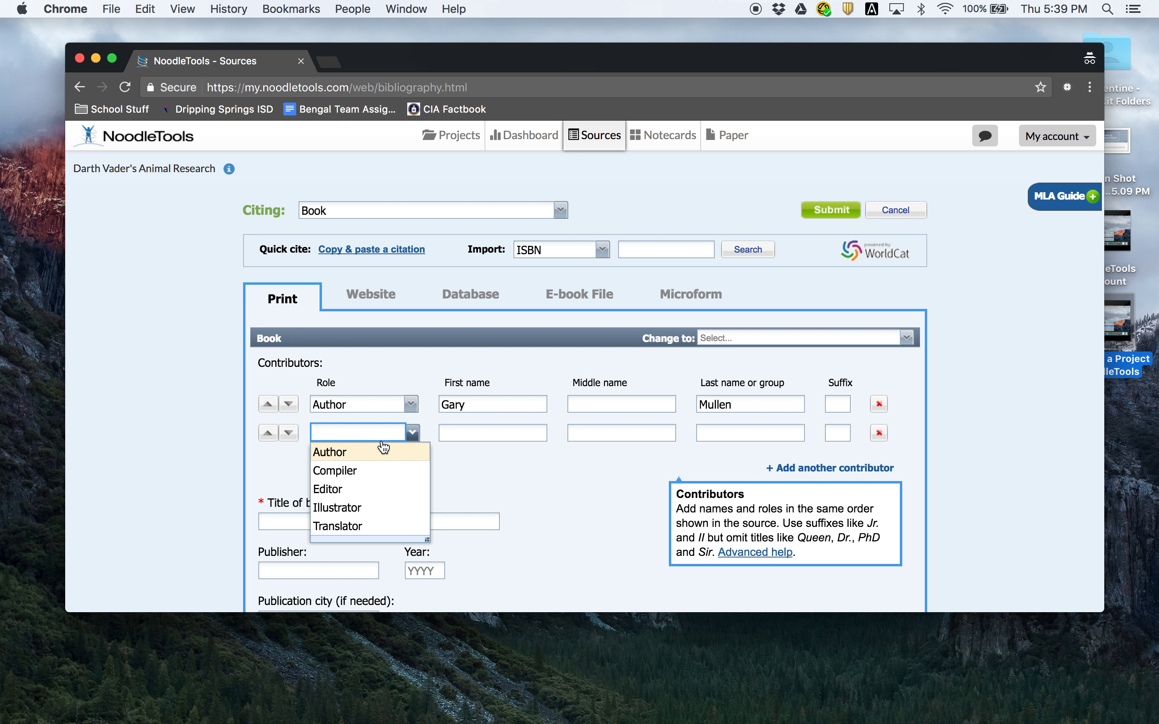
pyautogui.click(391, 498)
pyautogui.click(491, 436)
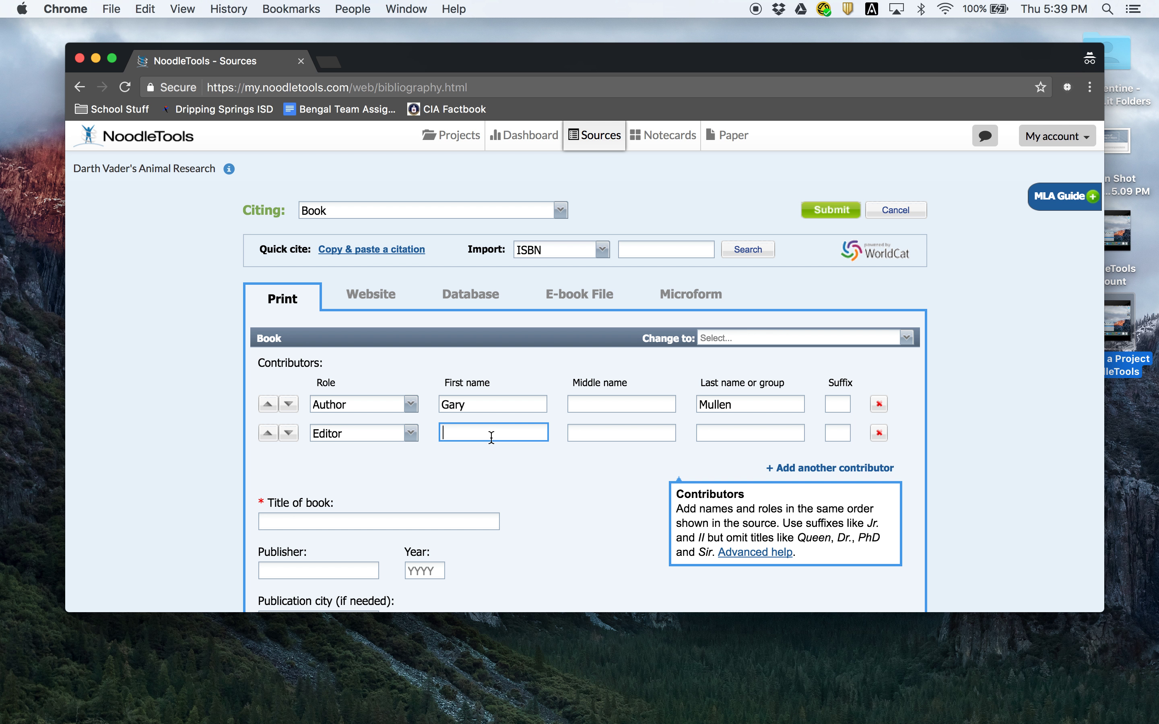
pyautogui.write('Michelle')
pyautogui.press('Tab')
pyautogui.press('Tab')
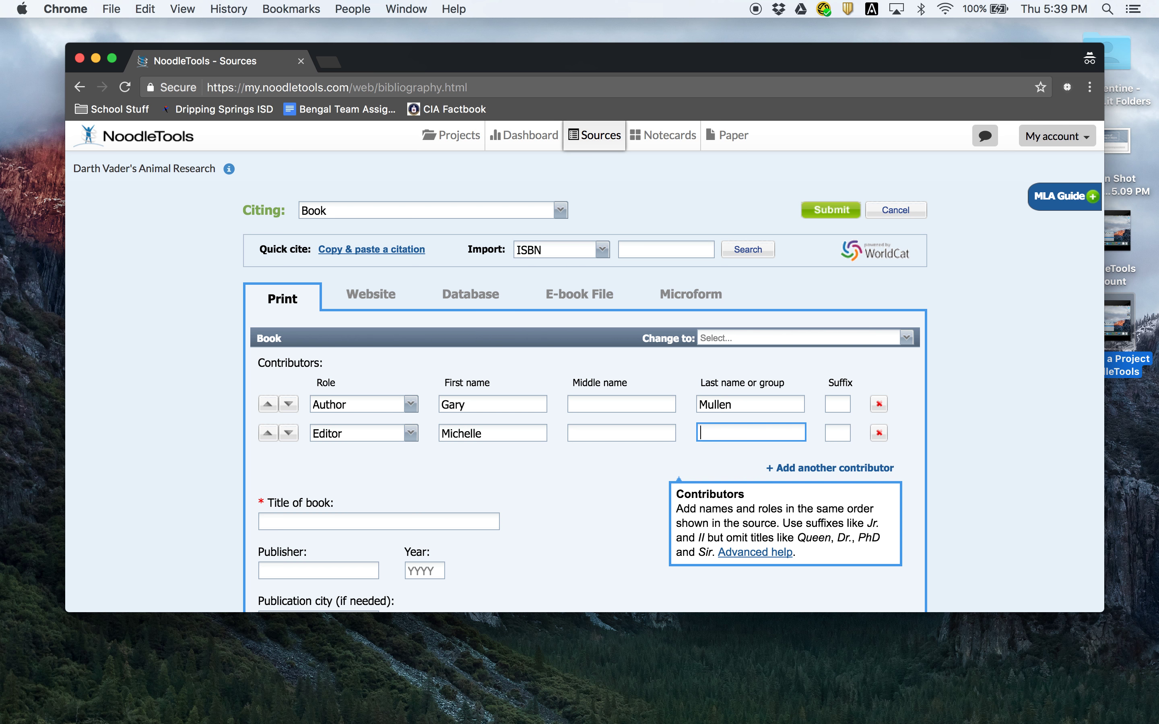
pyautogui.write('Pickering')
# Enter "Amazing Horse Facts and Trivia" as the title of the book.
pyautogui.scroll(-2, 574, 495)
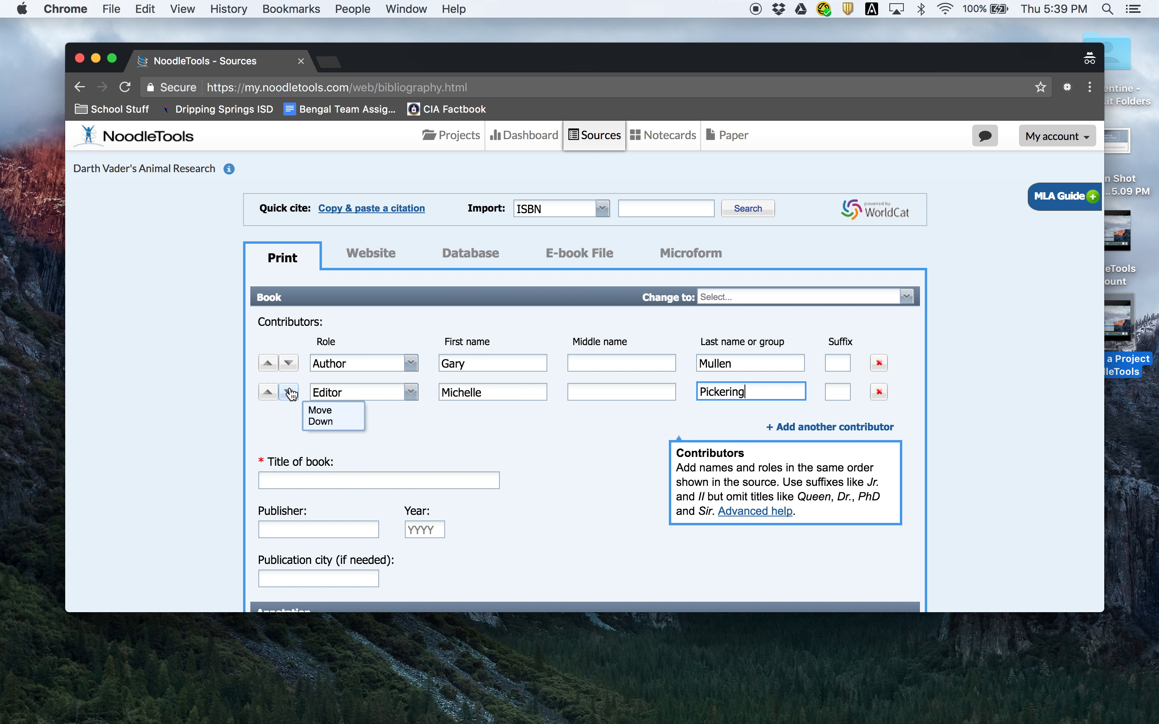
pyautogui.click(310, 481)
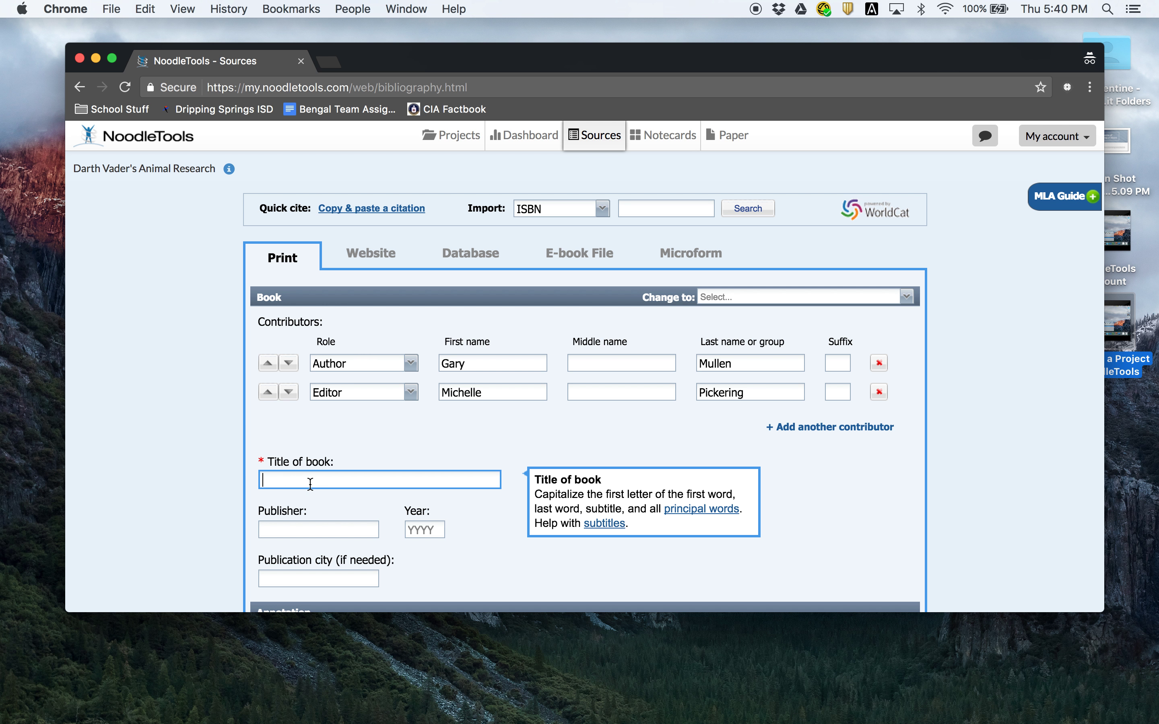
pyautogui.write('Amazing Horse Facts and Trivia')
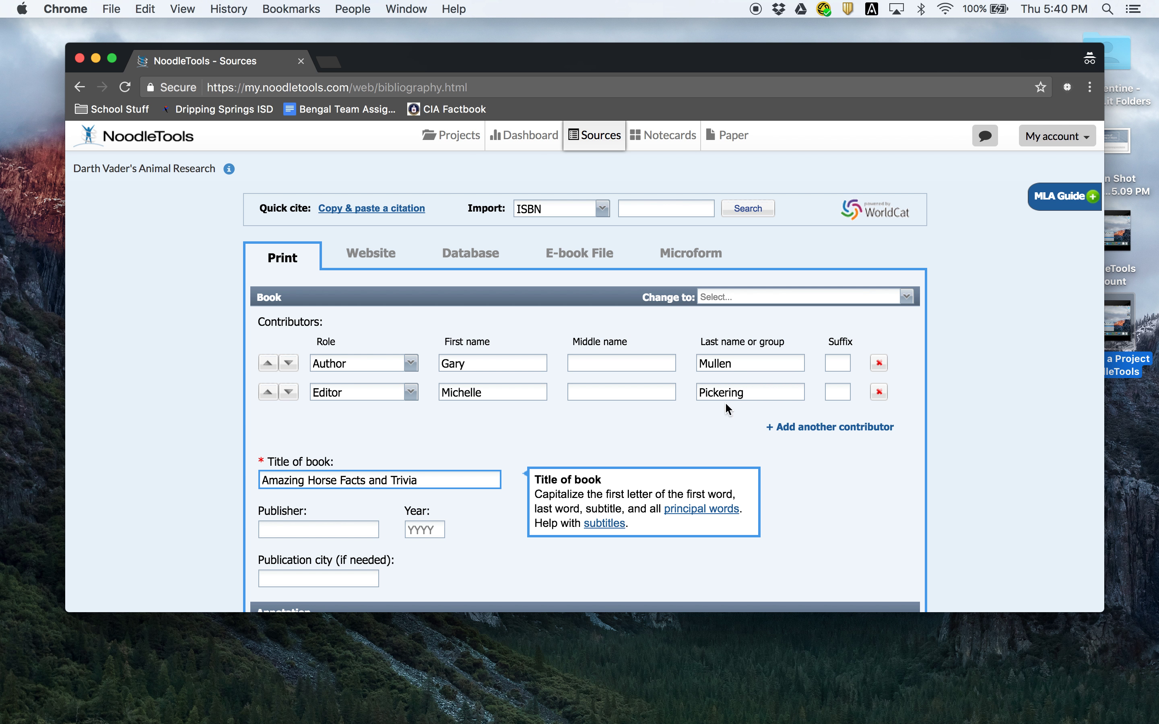
# Enter "Quarto Publishing" as the book's publisher.
pyautogui.scroll(-3, 426, 437)
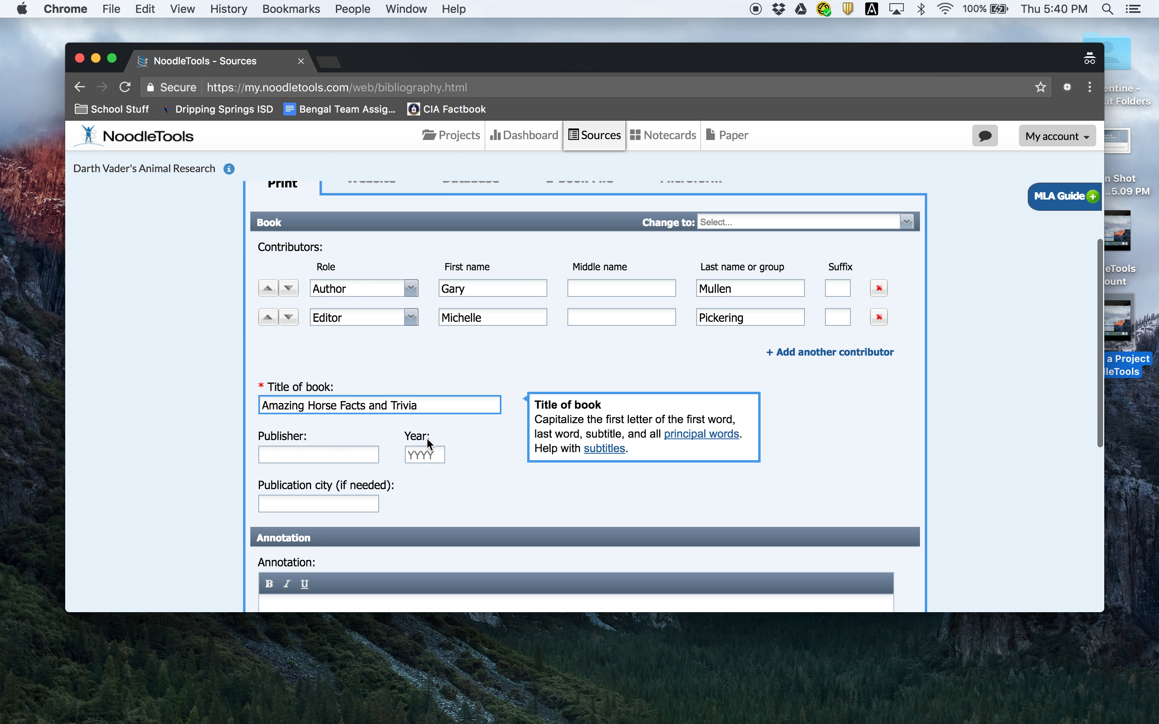
pyautogui.scroll(-2, 426, 438)
pyautogui.click(285, 405)
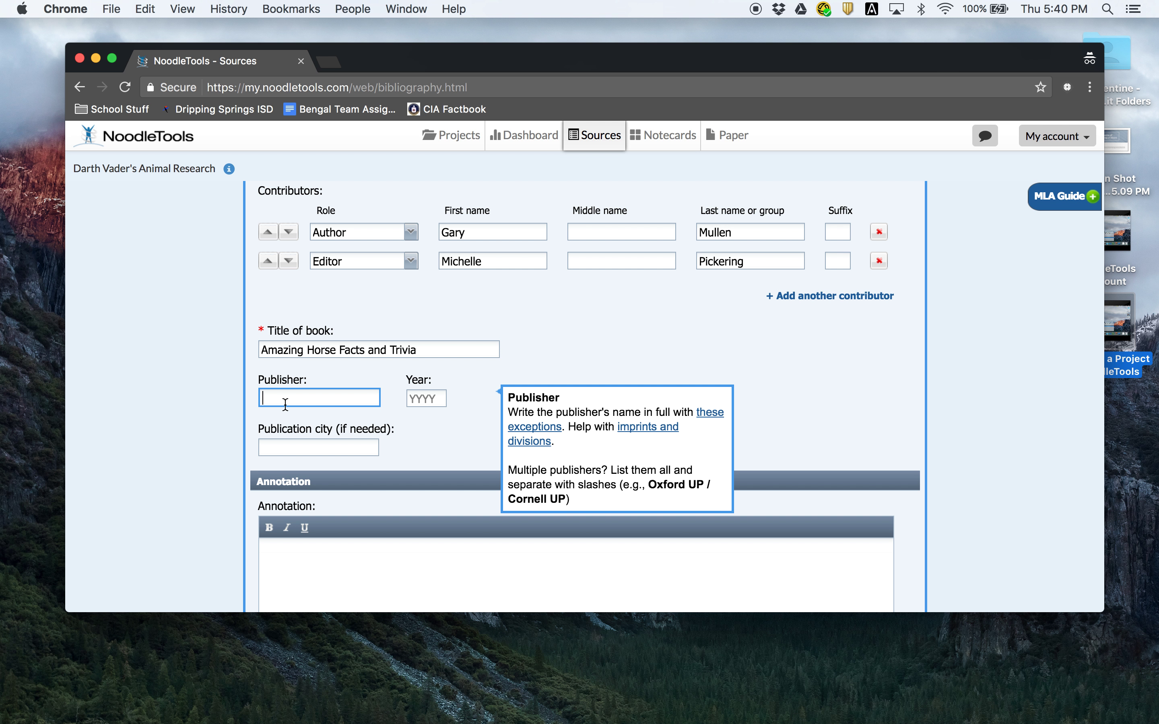
pyautogui.write('Quarto Publishing')
pyautogui.press('Tab')
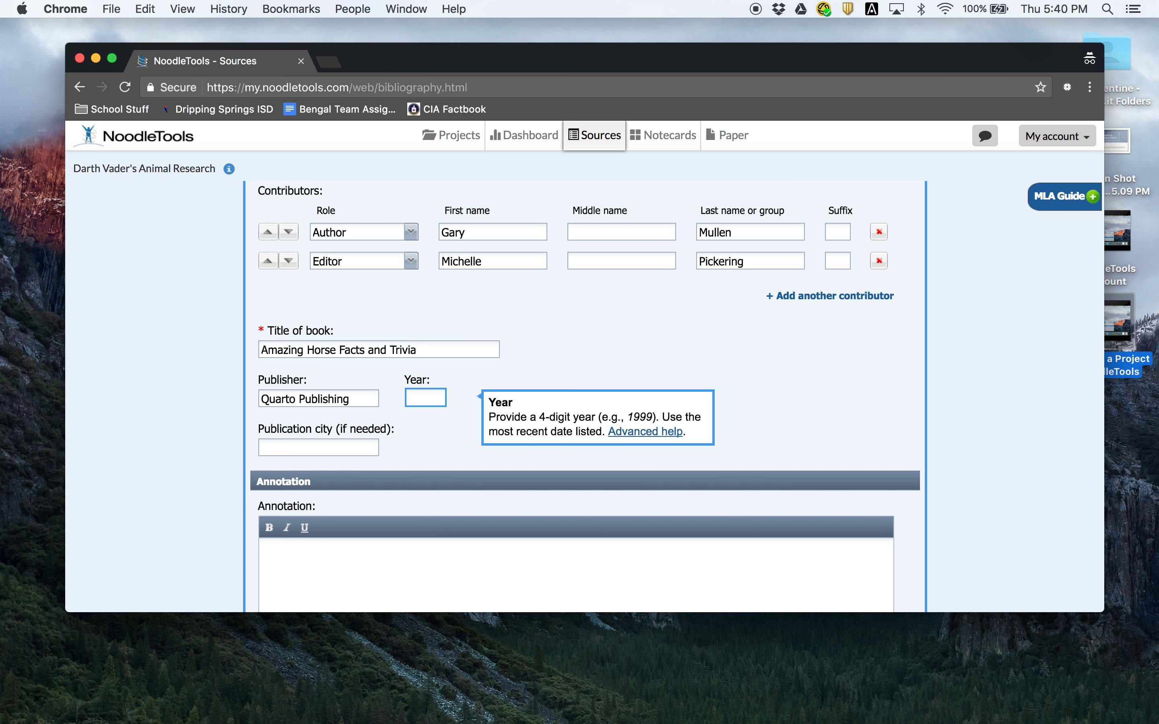
# Enter 2011 as the book's publication year and leave the publication city blank.
pyautogui.write('2011')
pyautogui.click(335, 445)
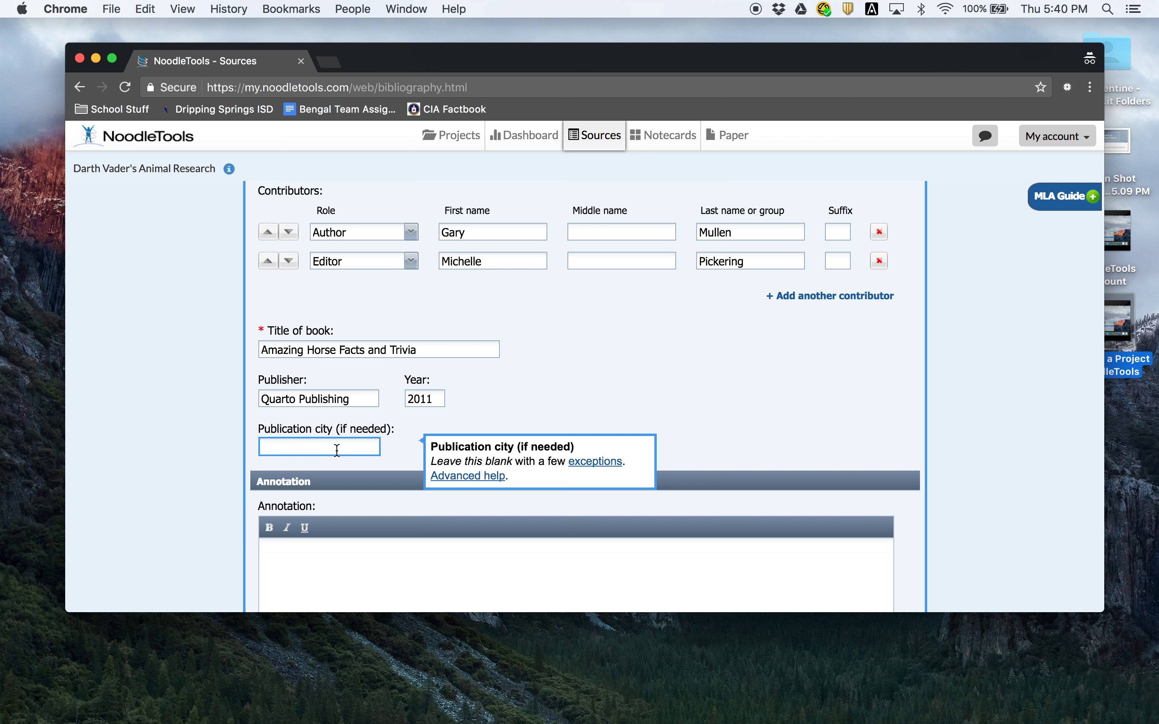
# Review the completed book form and submit the citation, leaving the annotation empty and the source included in the final works cited.
pyautogui.scroll(-5, 337, 450)
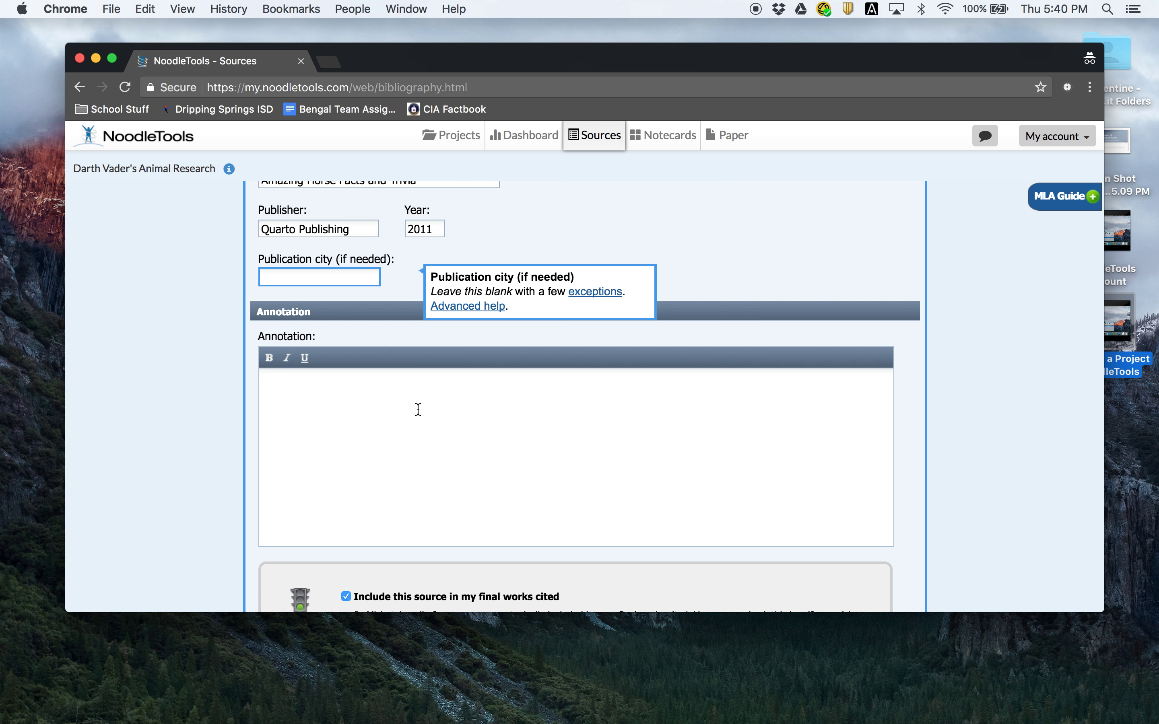
pyautogui.scroll(6, 417, 408)
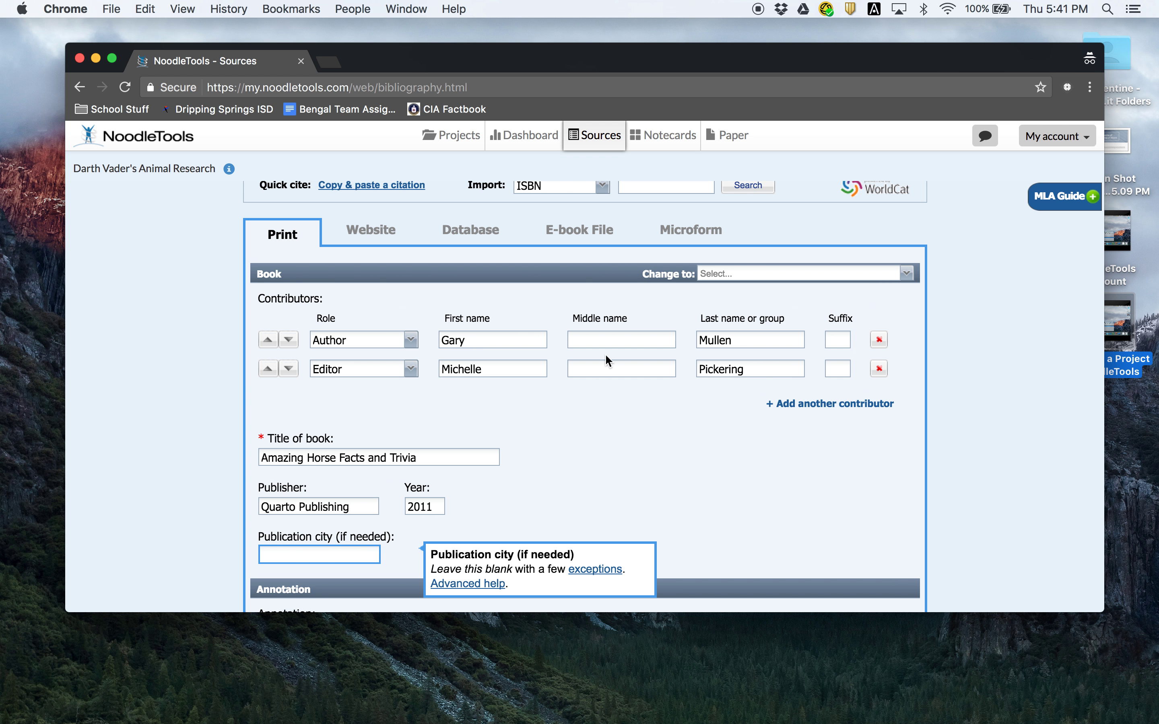
pyautogui.scroll(-5, 544, 482)
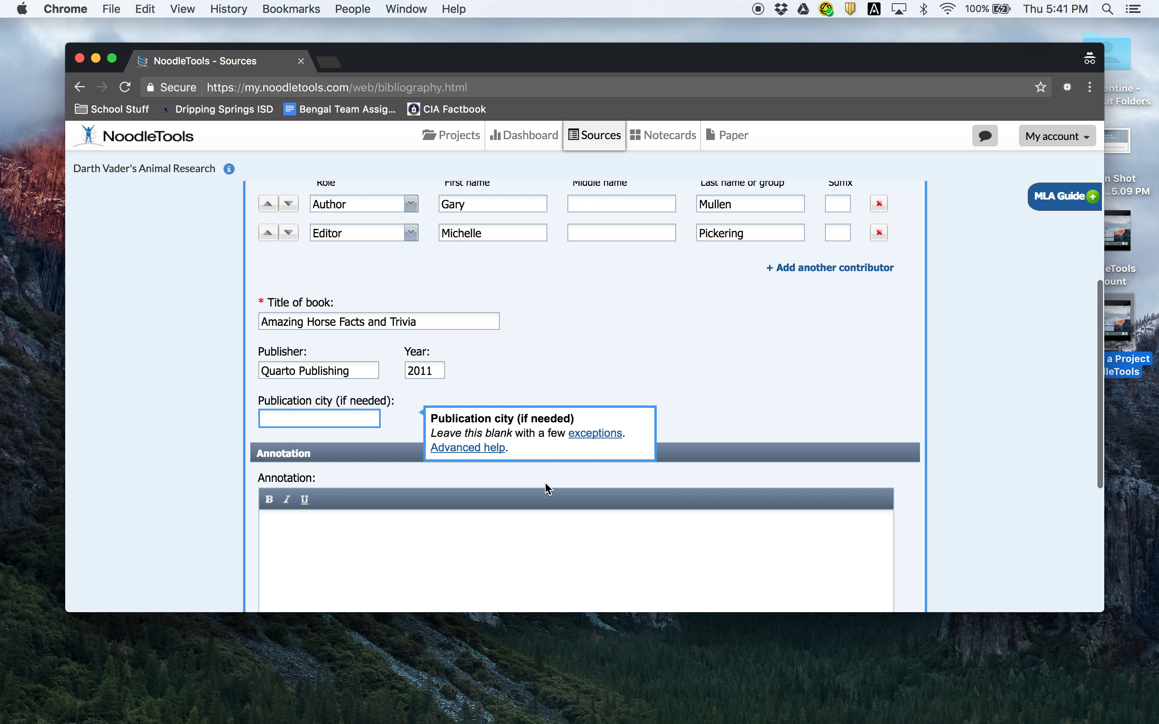
pyautogui.scroll(-1, 533, 493)
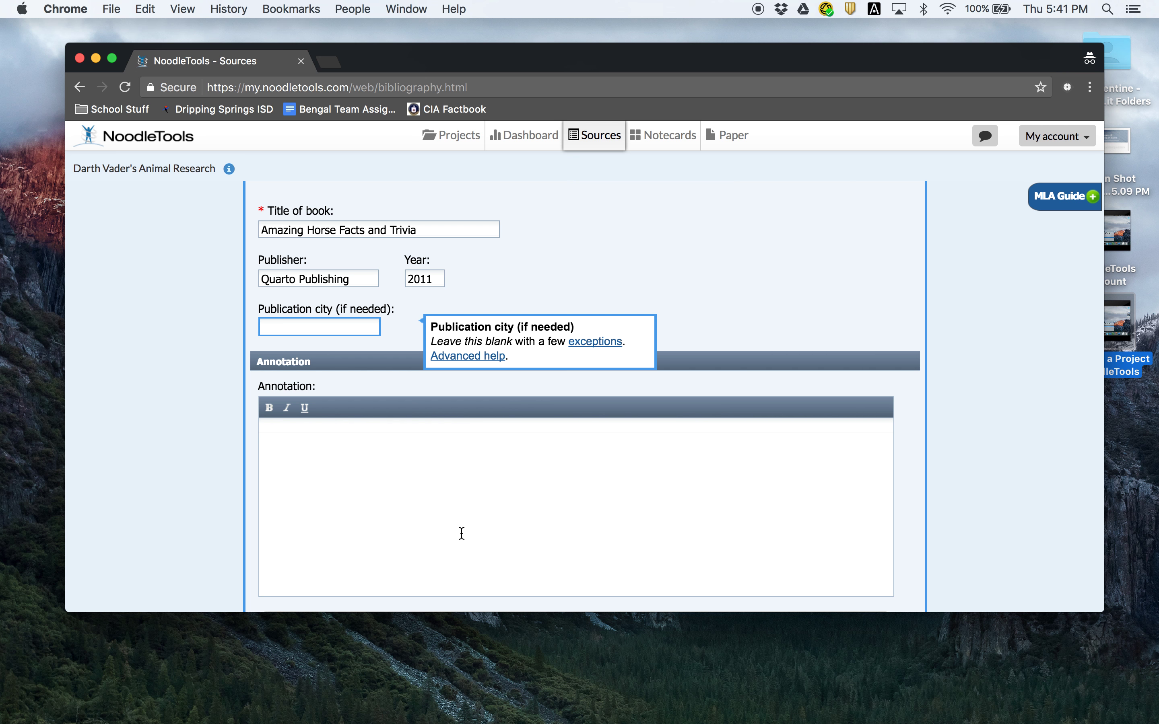
pyautogui.scroll(-1, 339, 499)
pyautogui.scroll(-5, 339, 500)
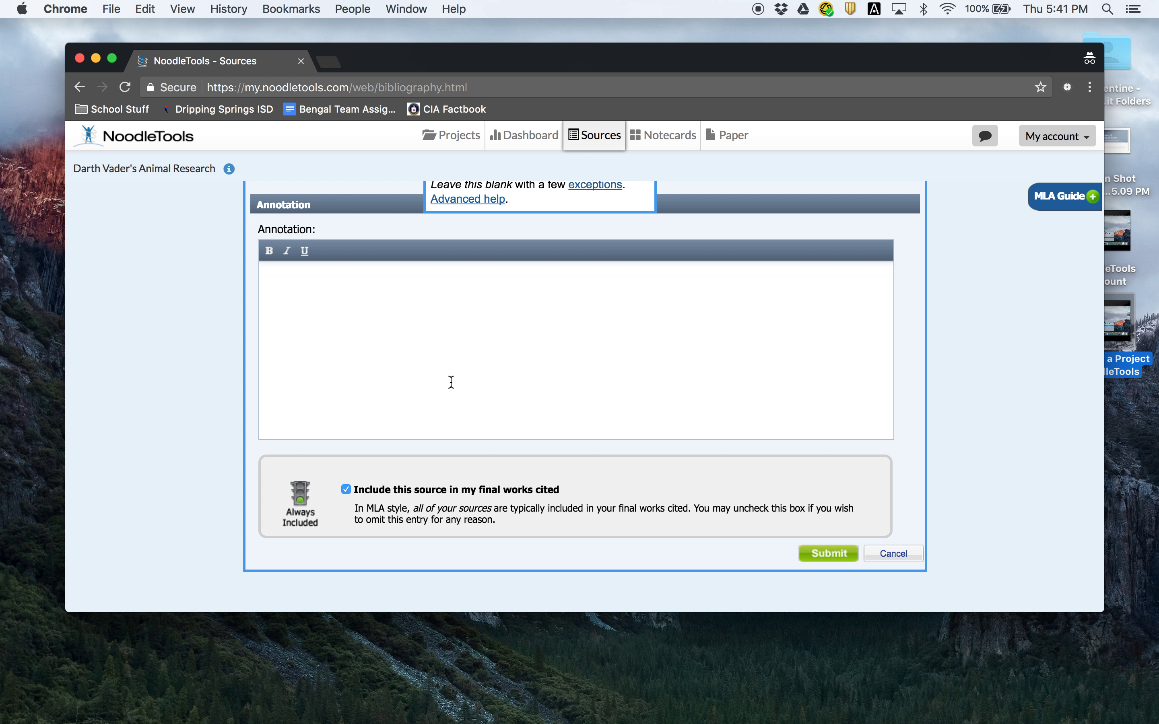
pyautogui.scroll(5, 450, 382)
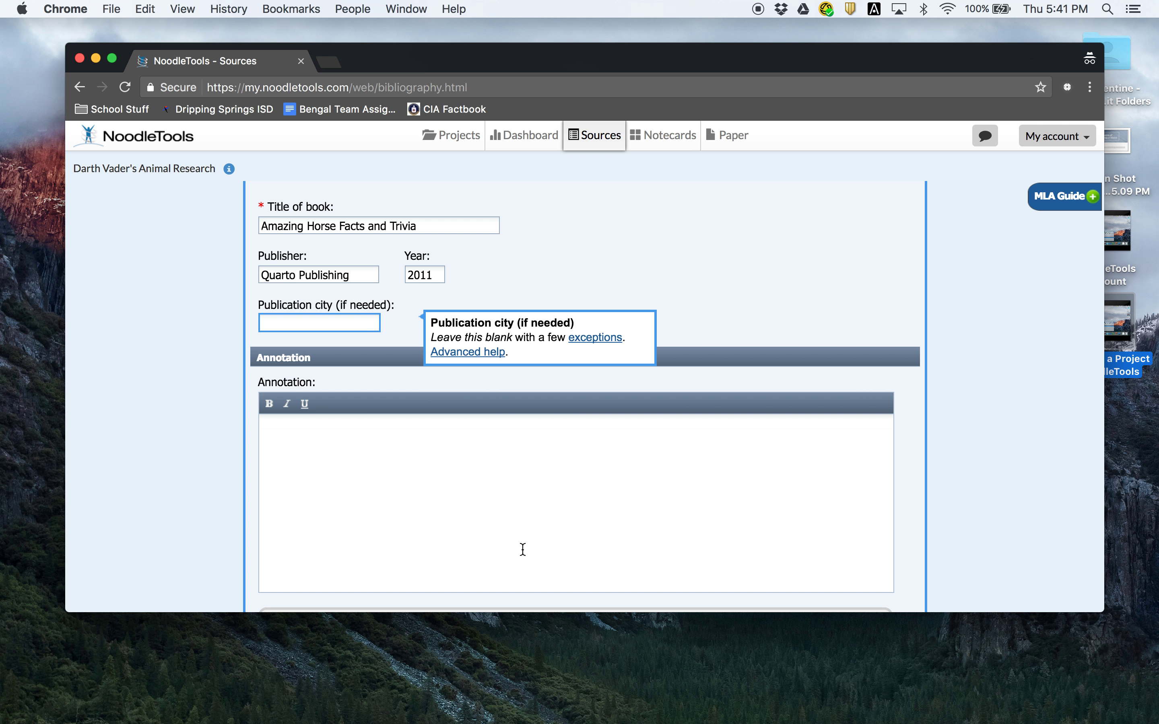
pyautogui.scroll(-4, 422, 466)
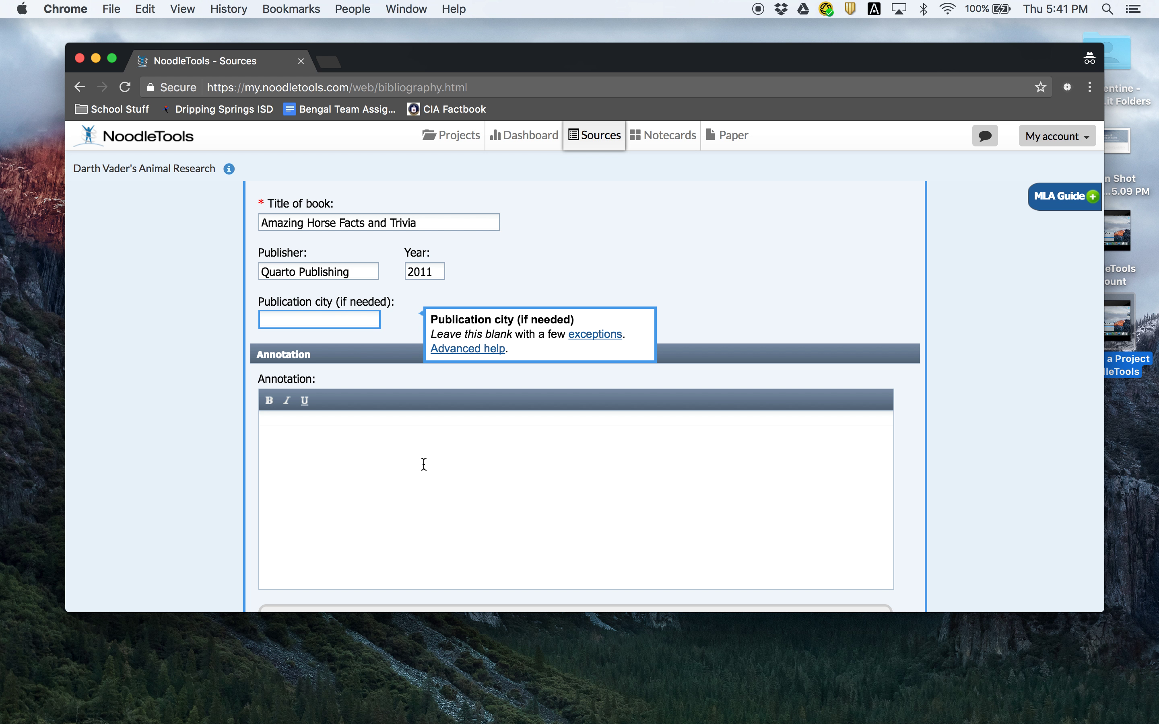
pyautogui.scroll(-1, 424, 463)
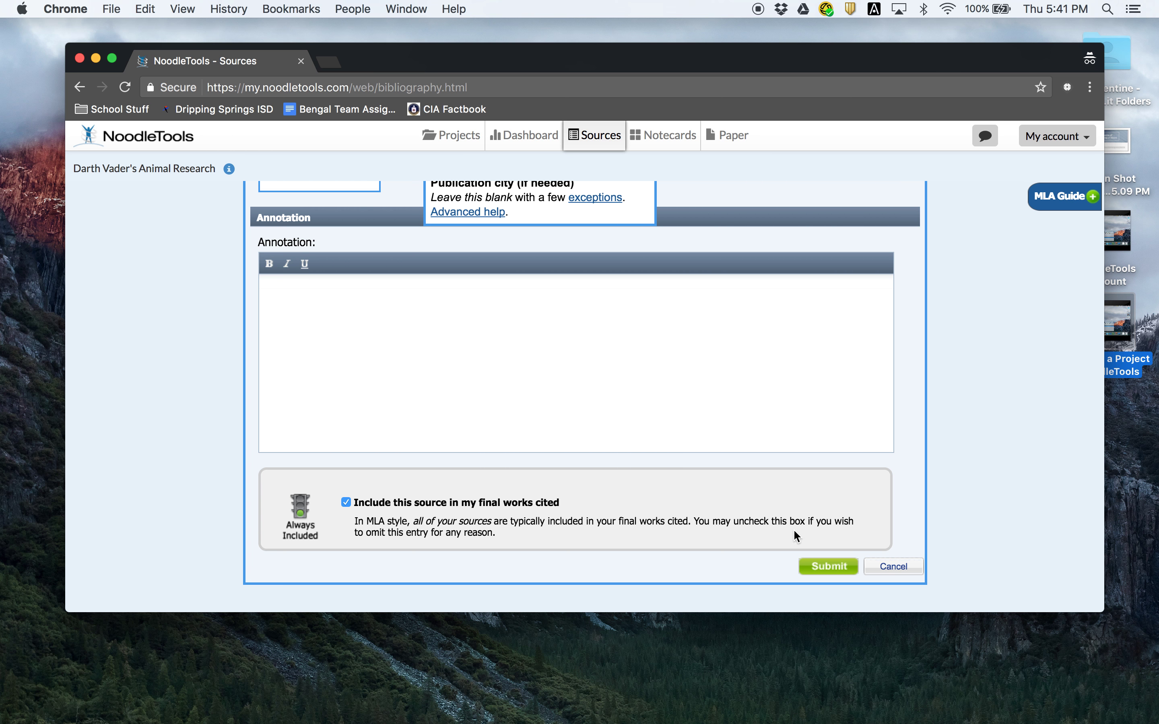
pyautogui.click(830, 568)
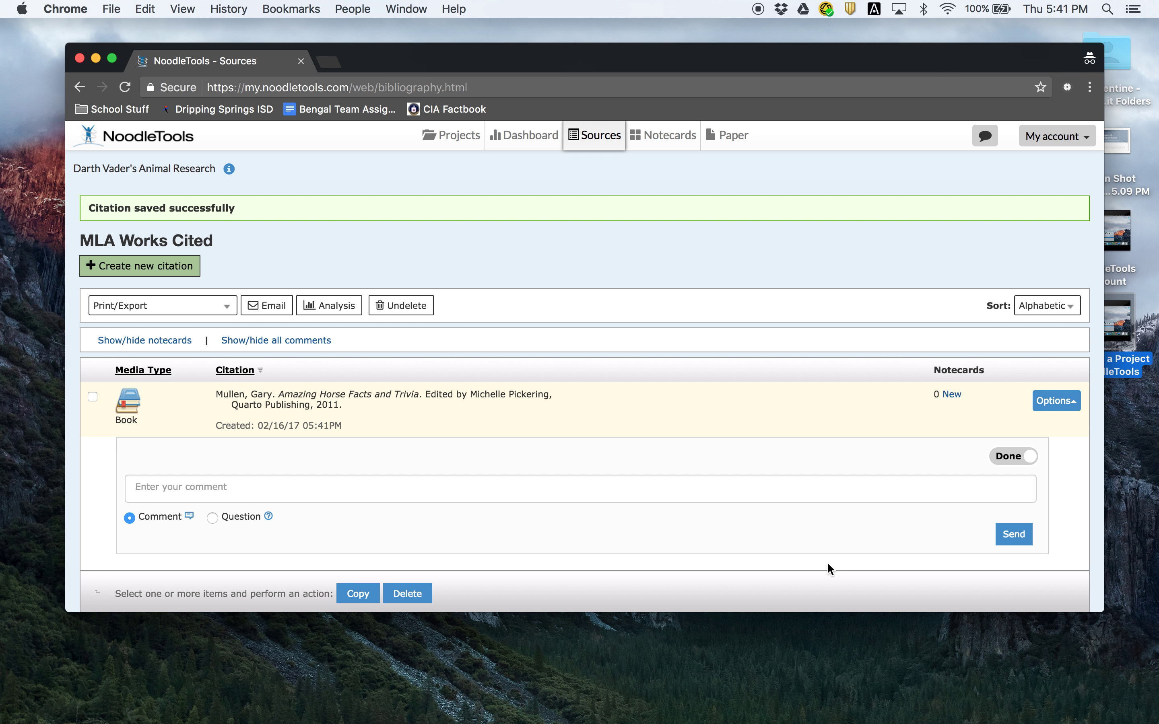
# Review the saved book citation, open it for editing to look over its form, and leave without saving.
pyautogui.scroll(-3, 602, 479)
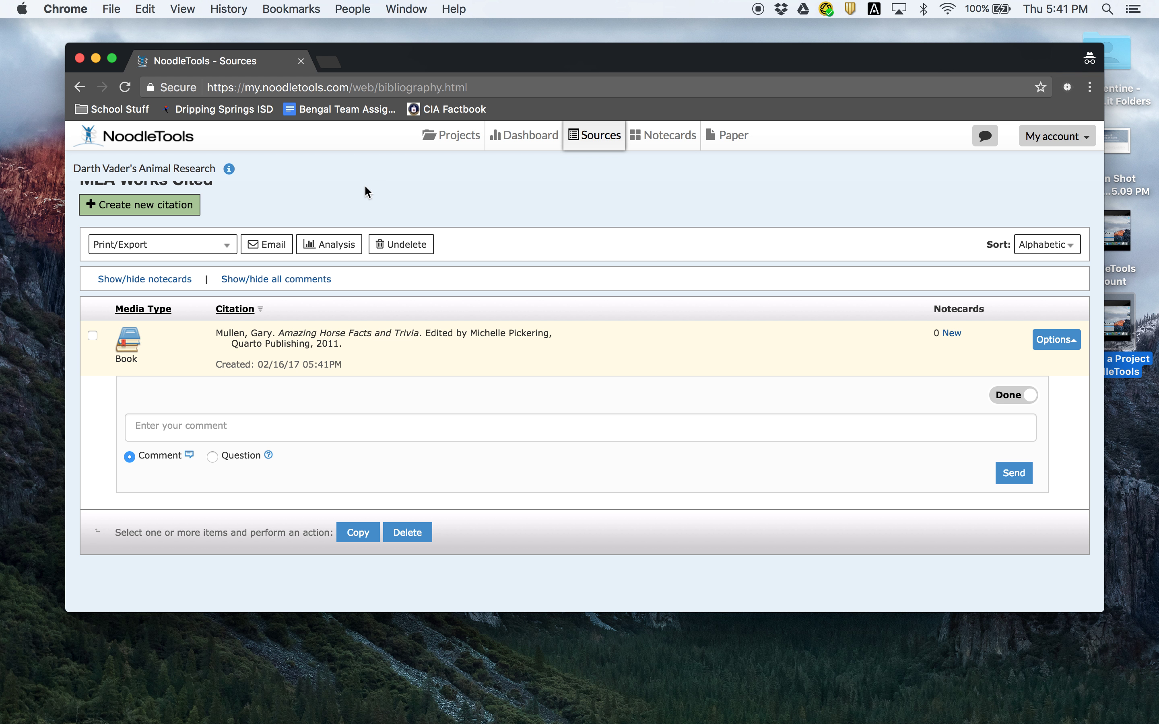
pyautogui.scroll(1, 318, 385)
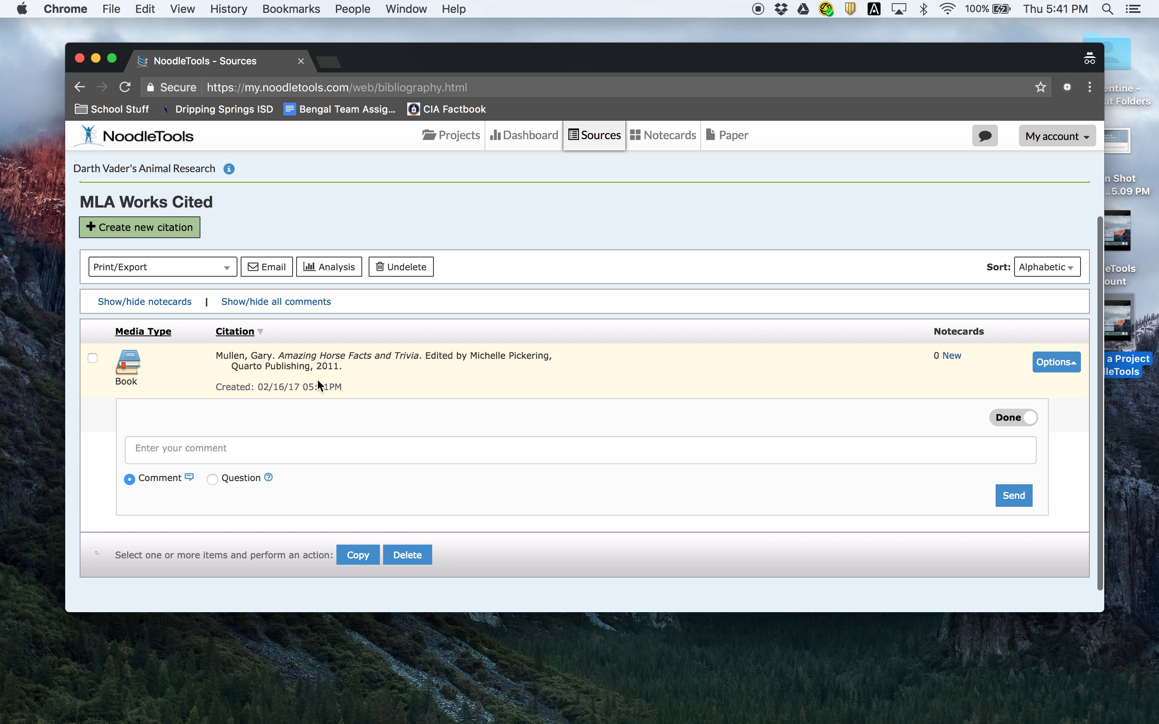
pyautogui.scroll(1, 317, 378)
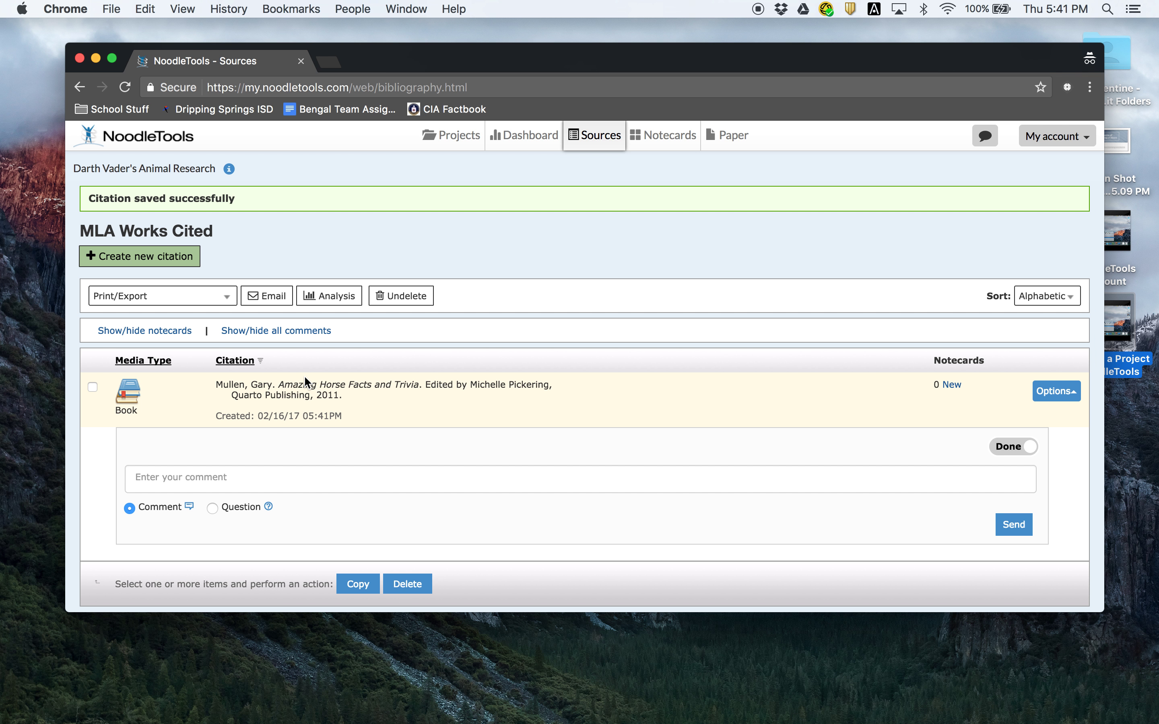
pyautogui.click(1070, 398)
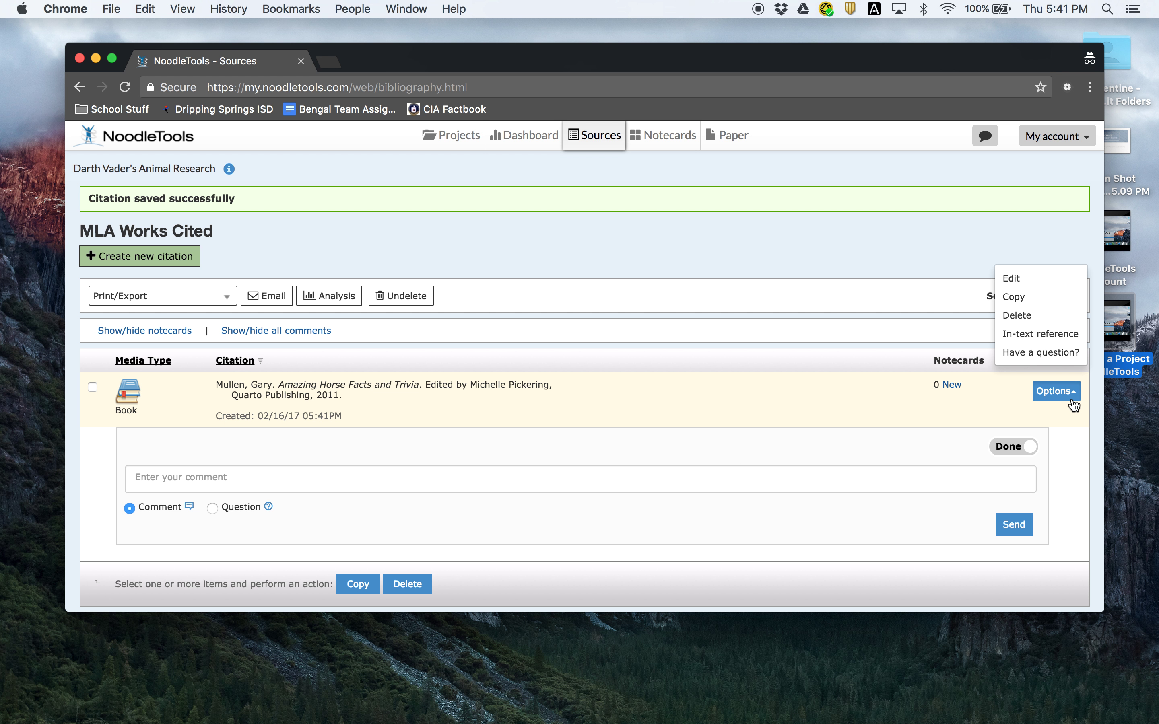
pyautogui.click(1042, 288)
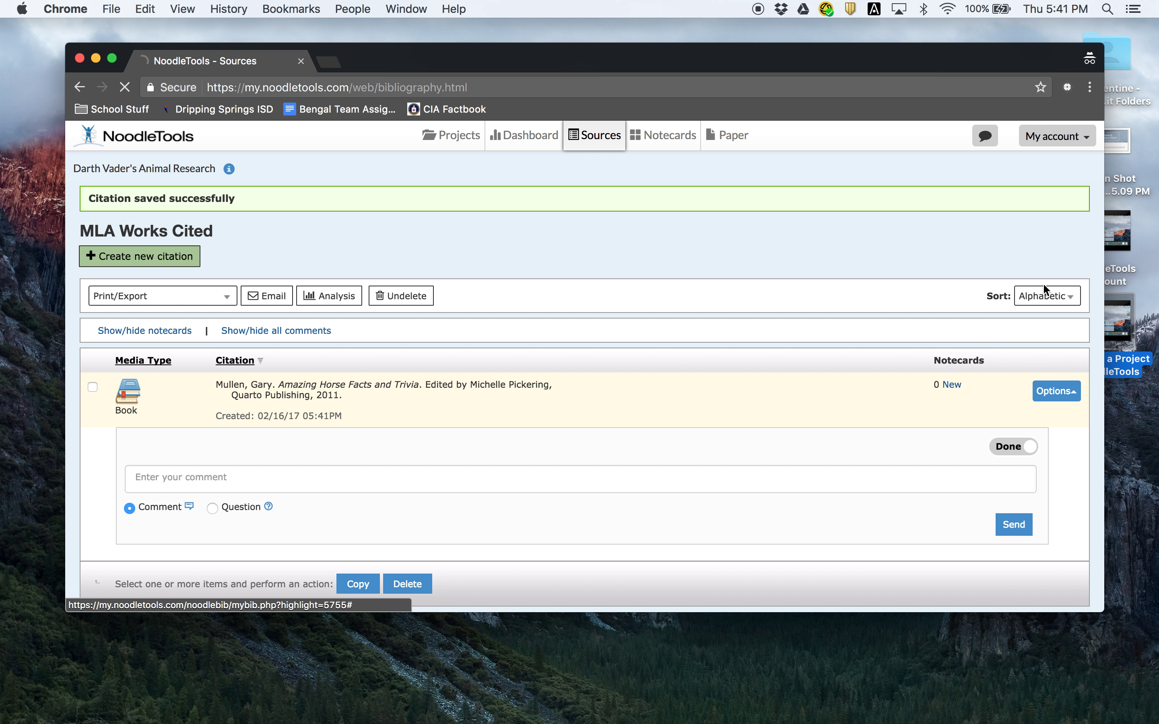
pyautogui.scroll(-5, 422, 448)
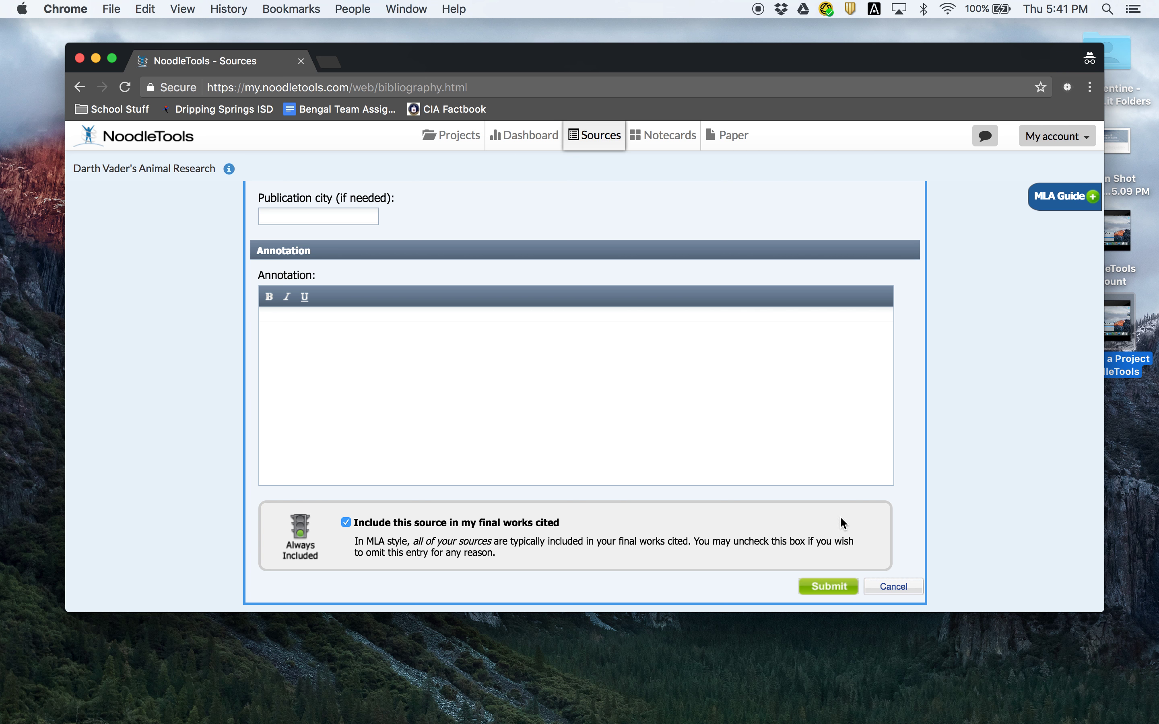
pyautogui.click(908, 594)
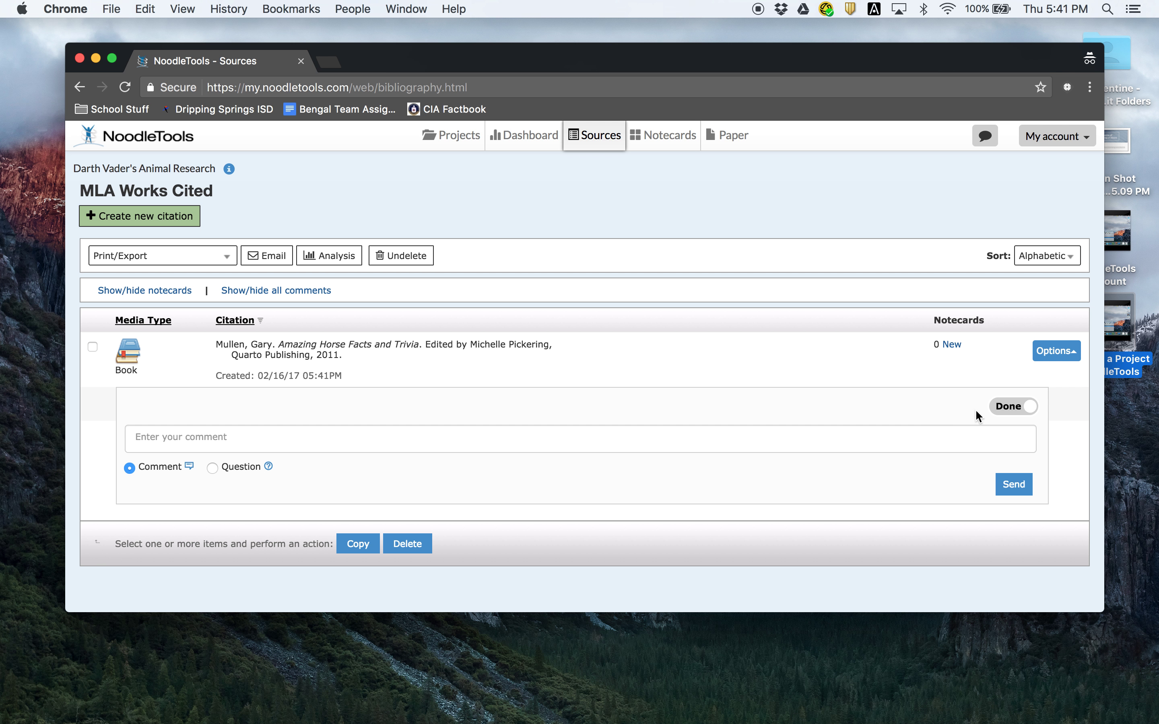
# Open the "Have a question?" option for the Amazing Horse Facts and Trivia citation.
pyautogui.click(1073, 360)
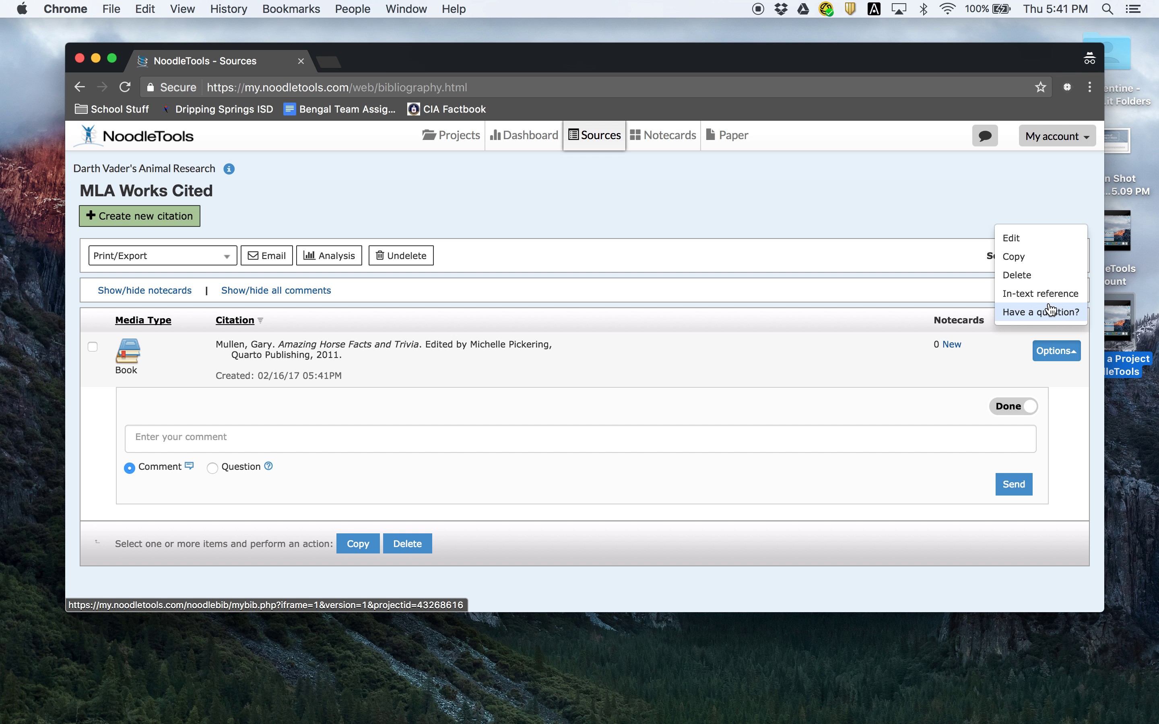
pyautogui.click(1028, 325)
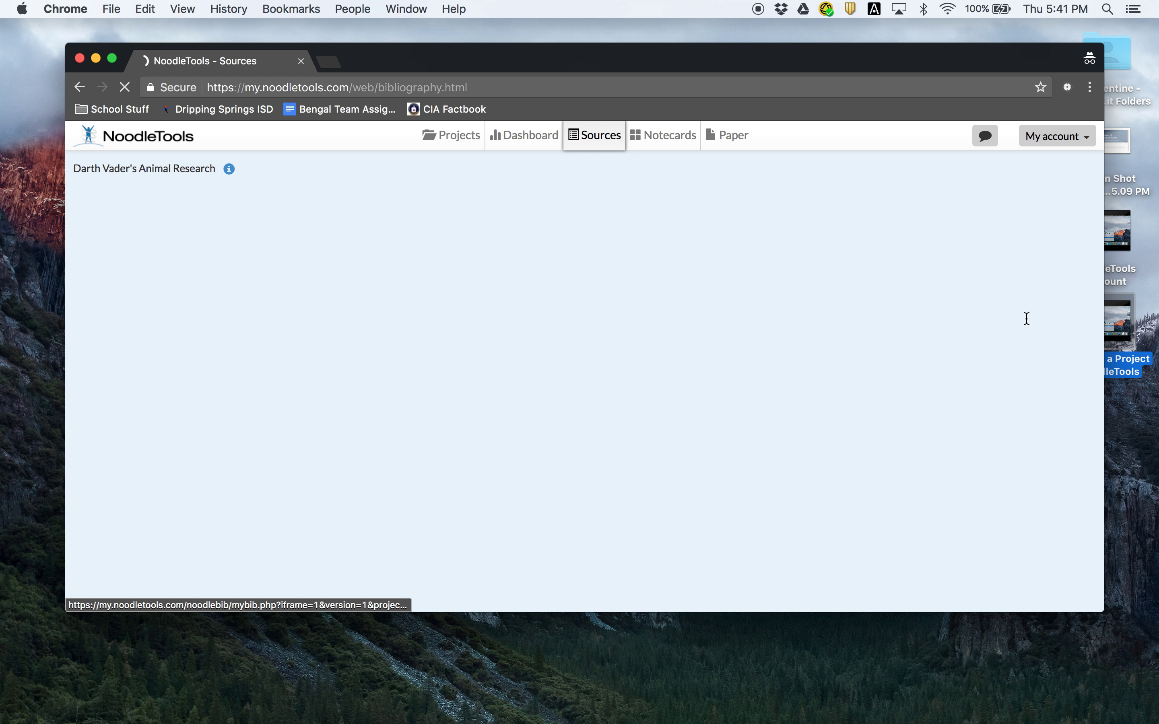